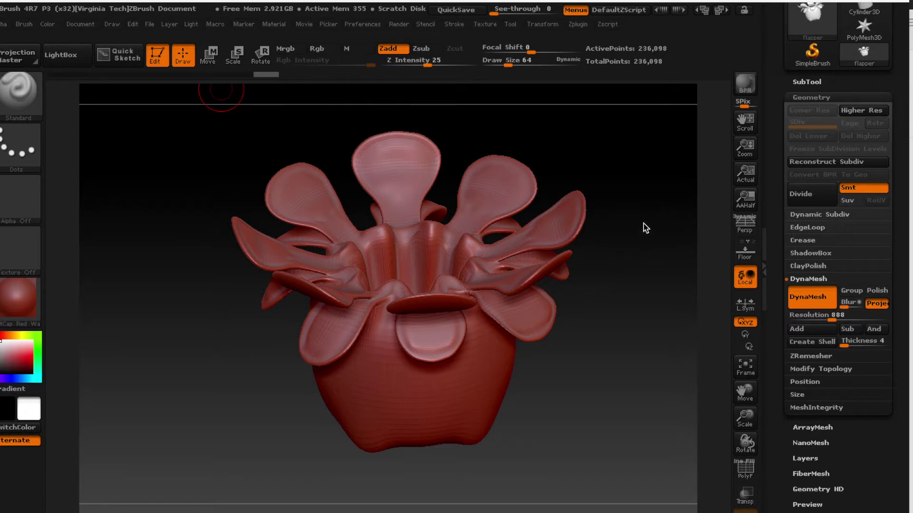
- Rotate the flower model to another side, switch to the MaskPen brush, then move to Meshmixer
mouse_move(636, 229)
mouse_down()
mouse_move(607, 283)
mouse_move(576, 244)
mouse_move(559, 257)
mouse_move(589, 291)
mouse_move(672, 306)
mouse_move(648, 307)
mouse_move(636, 346)
mouse_move(642, 320)
mouse_move(623, 247)
mouse_move(581, 185)
mouse_move(602, 167)
mouse_move(617, 189)
mouse_move(627, 261)
mouse_move(611, 298)
mouse_move(564, 214)
mouse_move(577, 332)
mouse_move(591, 326)
mouse_move(563, 294)
mouse_move(550, 334)
mouse_move(587, 321)
mouse_move(621, 265)
mouse_move(651, 243)
mouse_move(621, 234)
mouse_move(591, 179)
mouse_move(612, 275)
mouse_move(644, 275)
mouse_move(634, 267)
mouse_move(622, 281)
mouse_move(631, 245)
mouse_move(629, 264)
mouse_move(615, 238)
mouse_move(609, 246)
mouse_move(624, 249)
mouse_move(615, 249)
mouse_up()
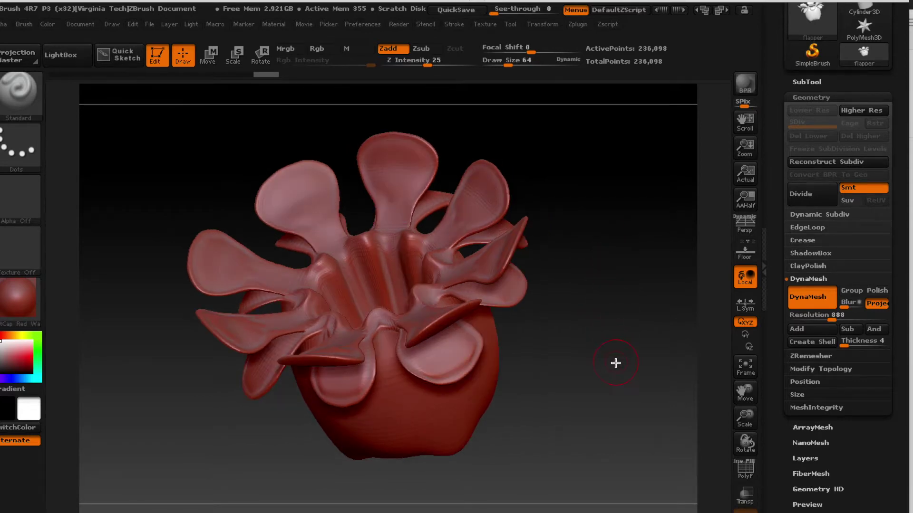
key(ctrl)
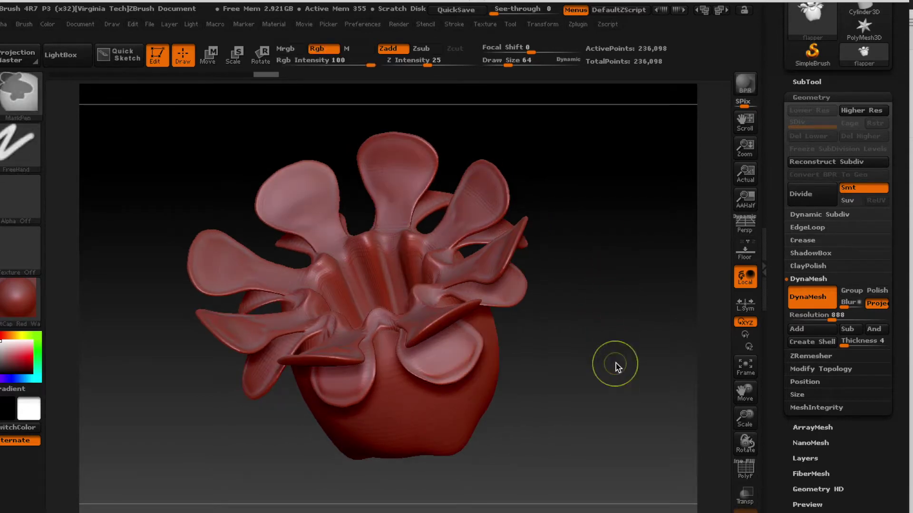
key(super+Tab)
key(super+Tab)
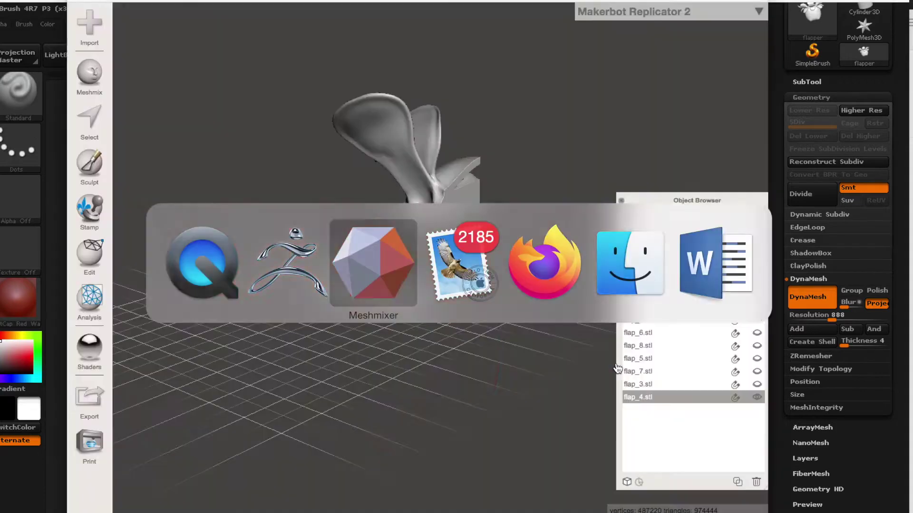
- Show the flap's Units/Dimensions readout in millimetres: 243.5 × 325.5 × 254.7
drag(213, 1, 183, 1)
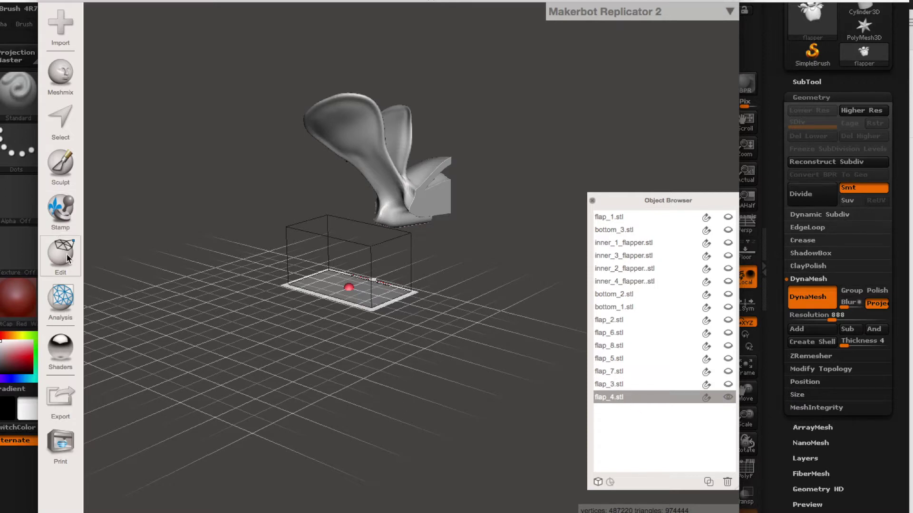
click(61, 298)
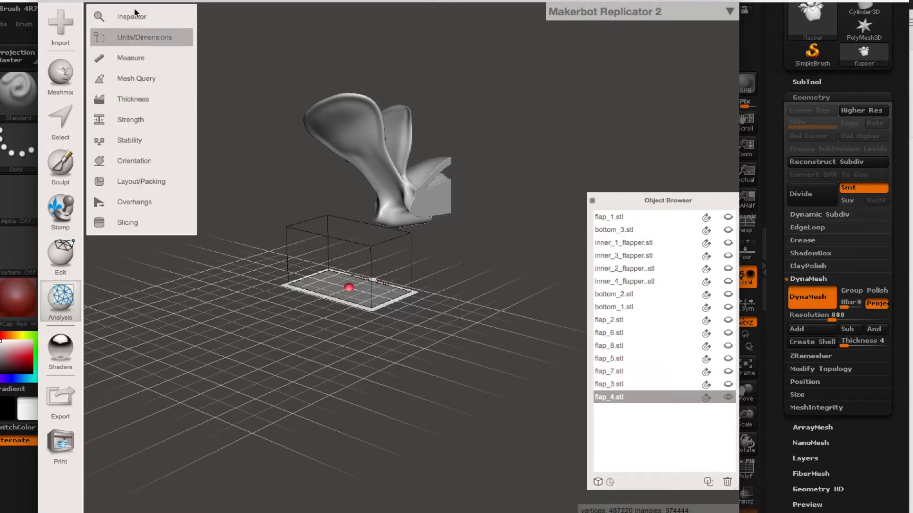
click(143, 38)
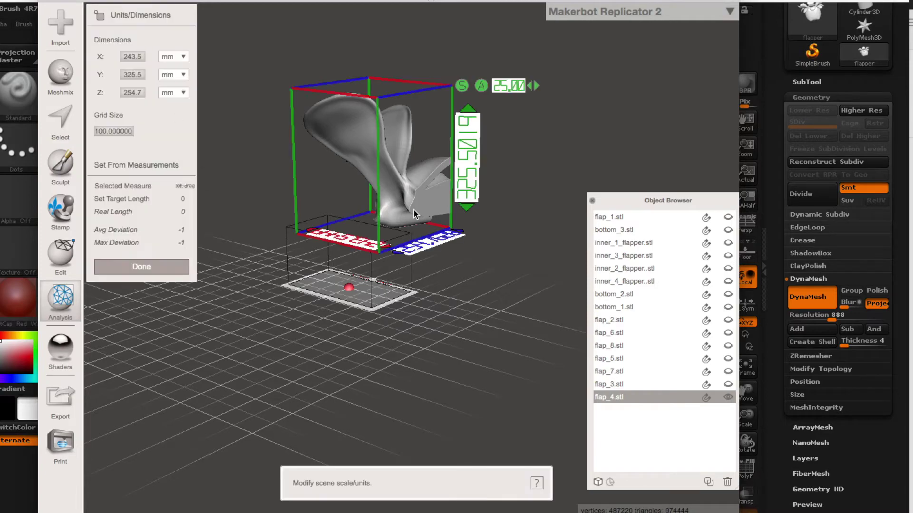
- Orbit around the flap to inspect its measurements, then bring Firefox forward
right_drag(546, 194, 361, 250)
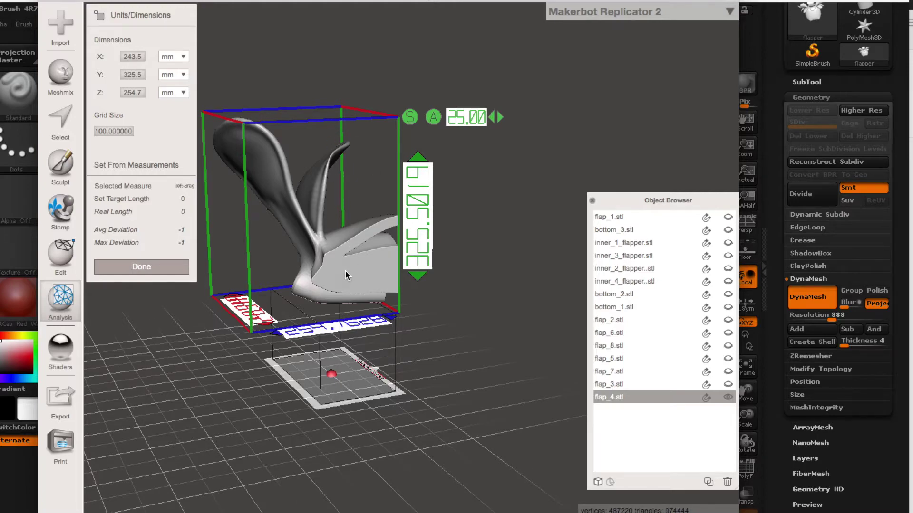
right_drag(345, 272, 452, 306)
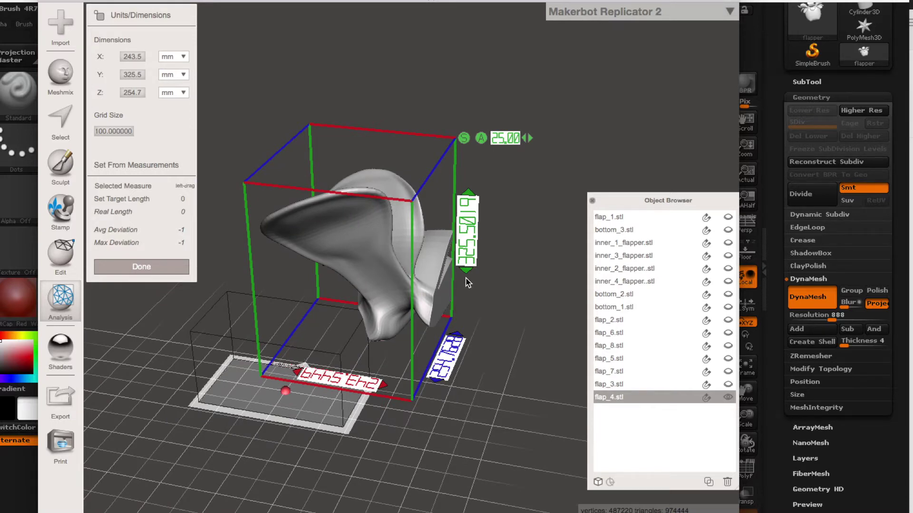
key(super+Tab)
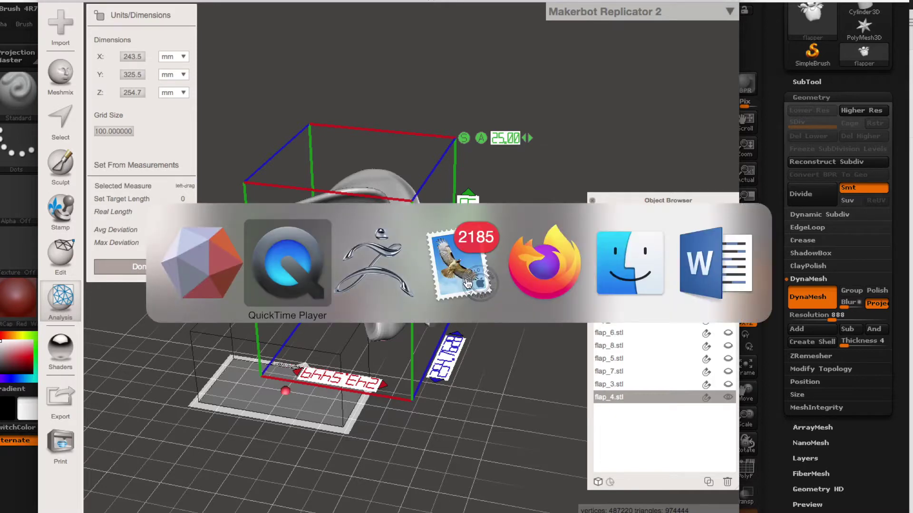
key(super+Tab)
key(super+Tab)
key(super+Tab)
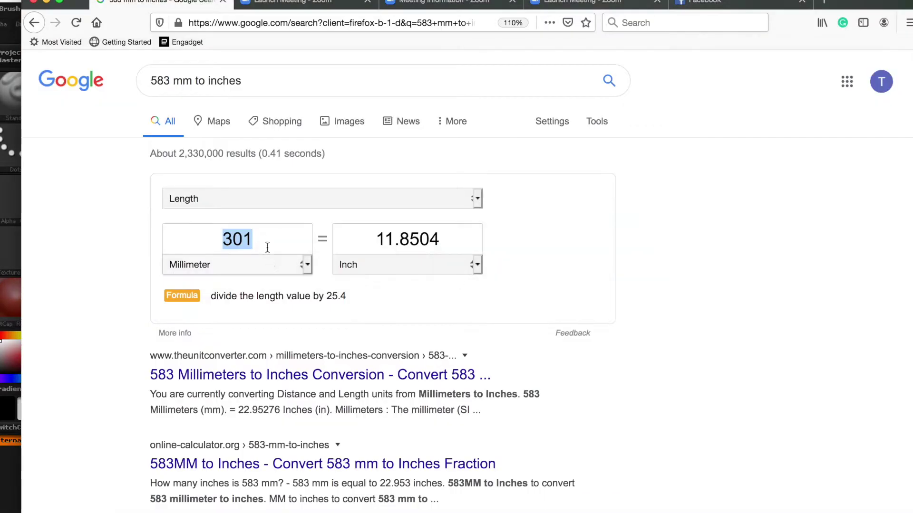
- Convert 325 mm to inches (12.7953) in Google's converter, then return to Meshmixer
text(325)
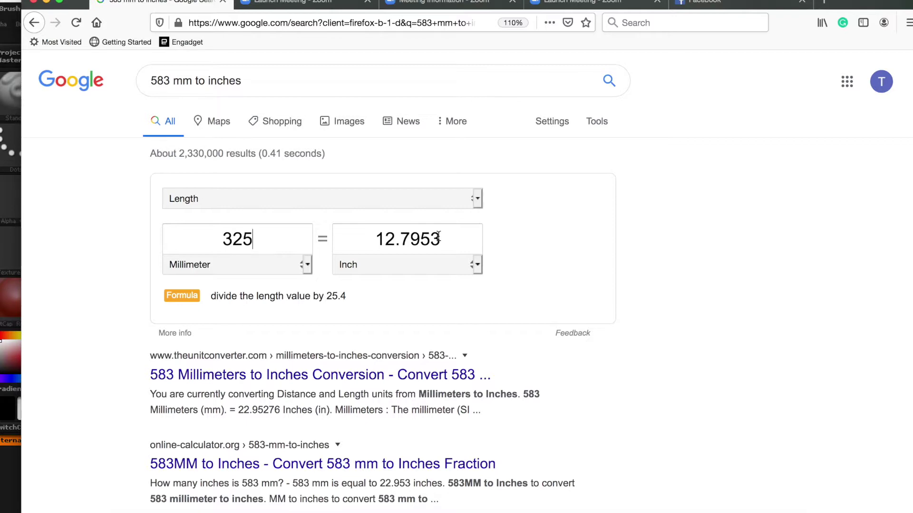
key(super+Tab)
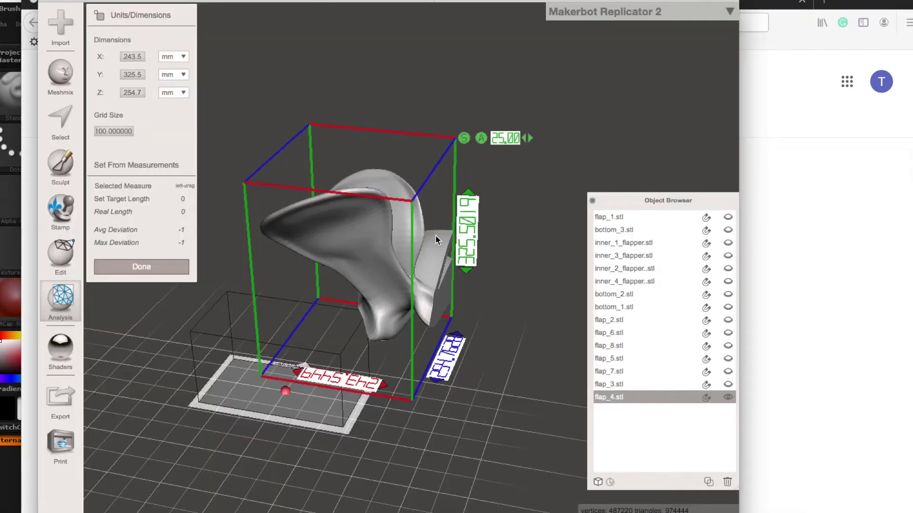
- Orbit the flap from lower, frontal and high angles, then make flap_3.stl visible again
right_drag(415, 240, 369, 242)
right_drag(374, 211, 440, 208)
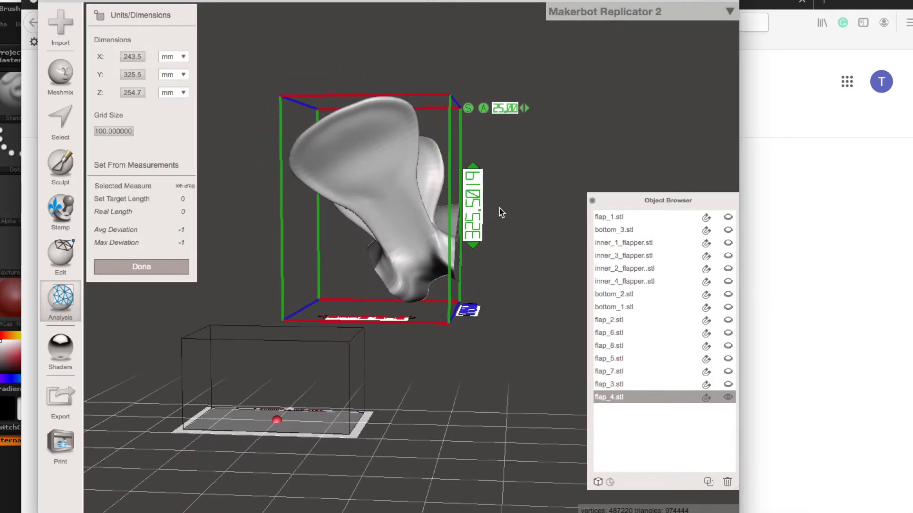
right_drag(499, 208, 456, 222)
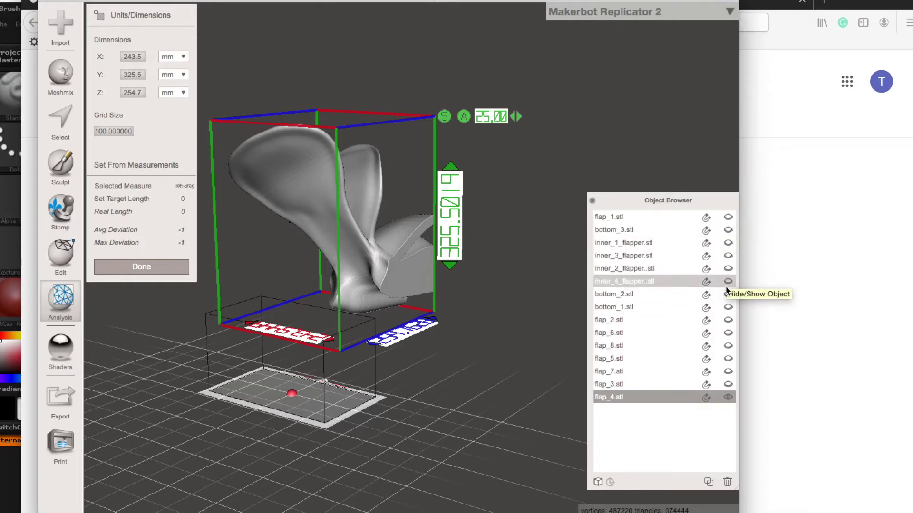
click(727, 385)
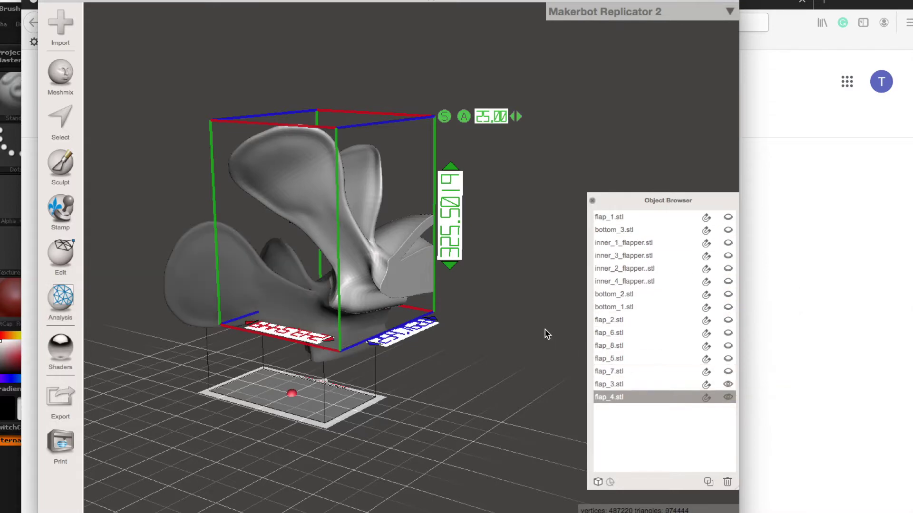
- Reframe the view and unhide flap_7, flap_5, flap_8, flap_6, flap_2 and bottom_1
key(f)
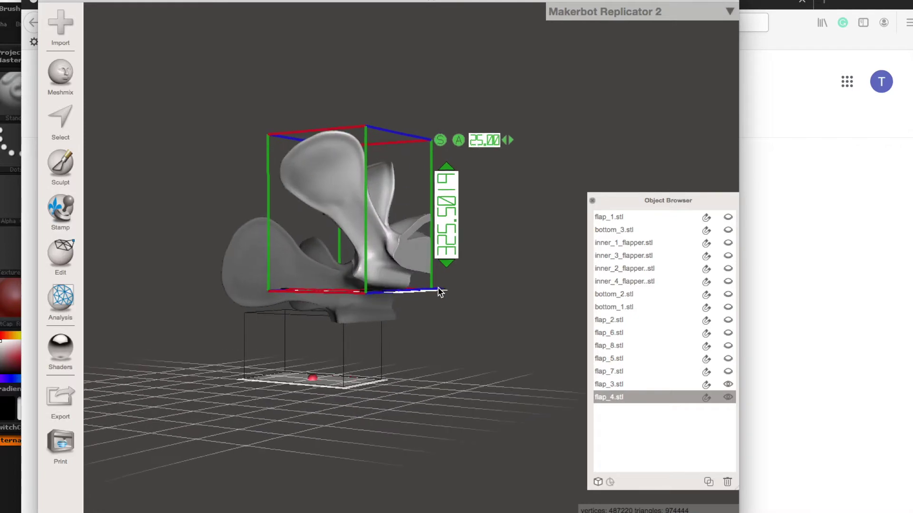
click(727, 372)
click(727, 359)
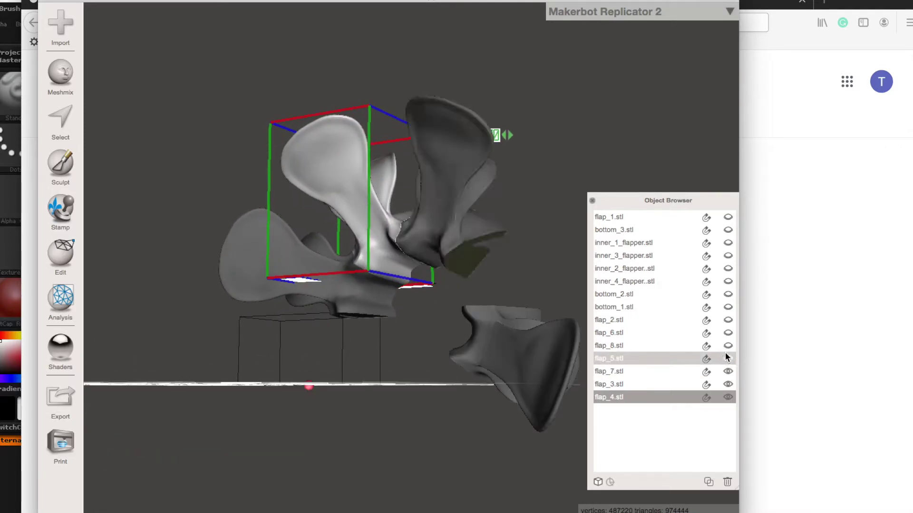
click(728, 345)
click(729, 333)
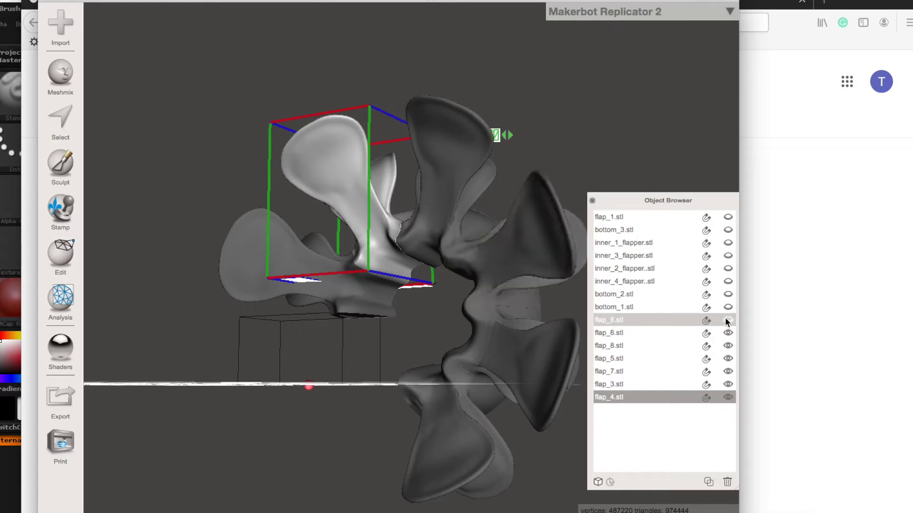
click(728, 320)
click(728, 307)
right_drag(261, 376, 487, 397)
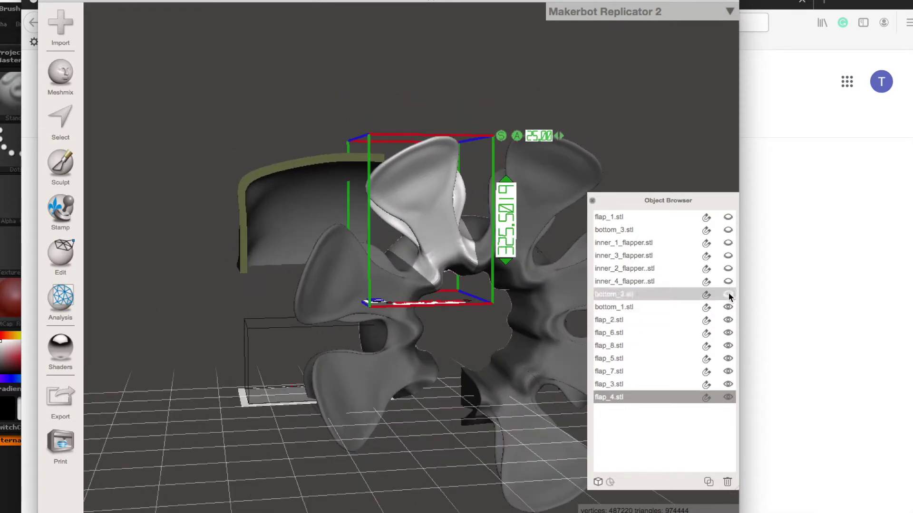
right_drag(551, 336, 449, 329)
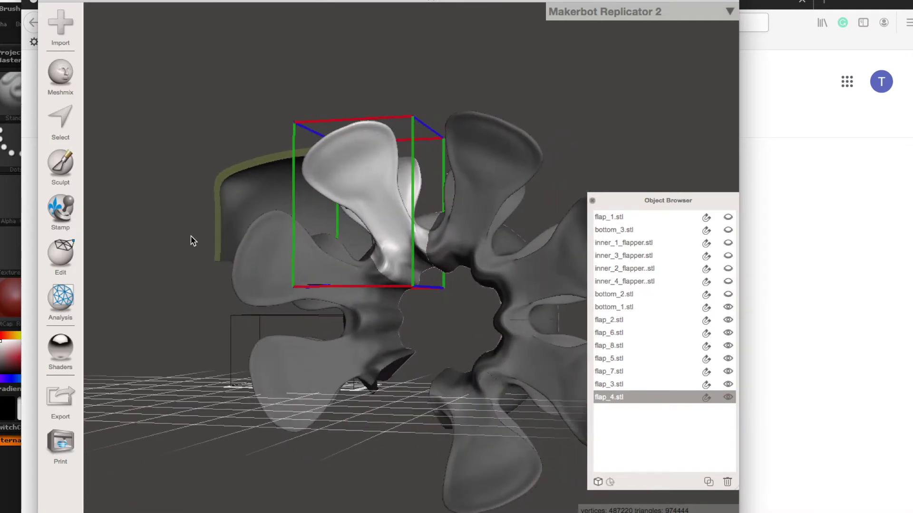
- Unhide bottom_2, the inner_4, inner_2, inner_3 and inner_1 flappers, and bottom_3, then orbit the pod
click(727, 294)
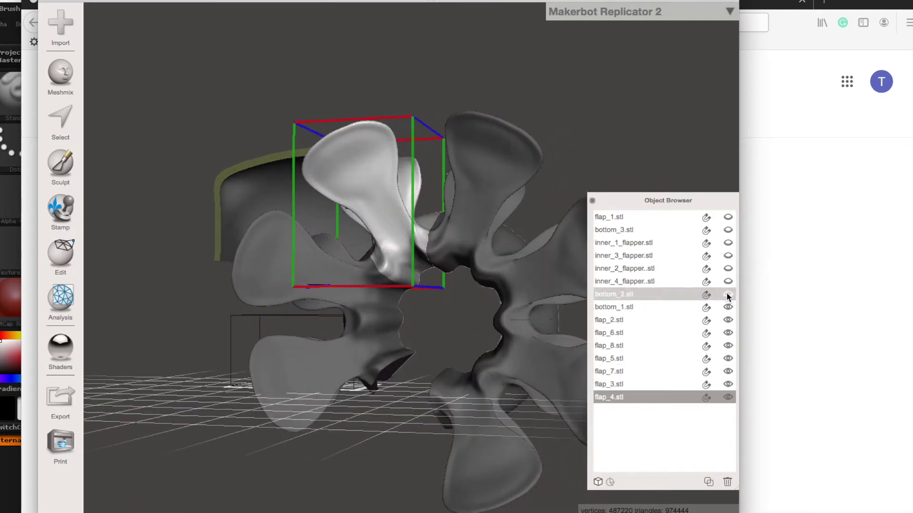
click(728, 281)
click(727, 269)
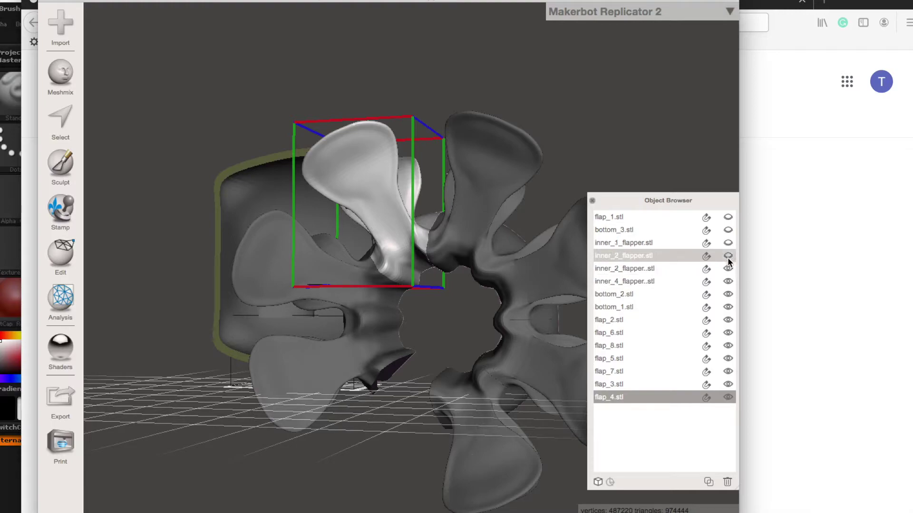
click(727, 256)
right_drag(547, 323, 424, 396)
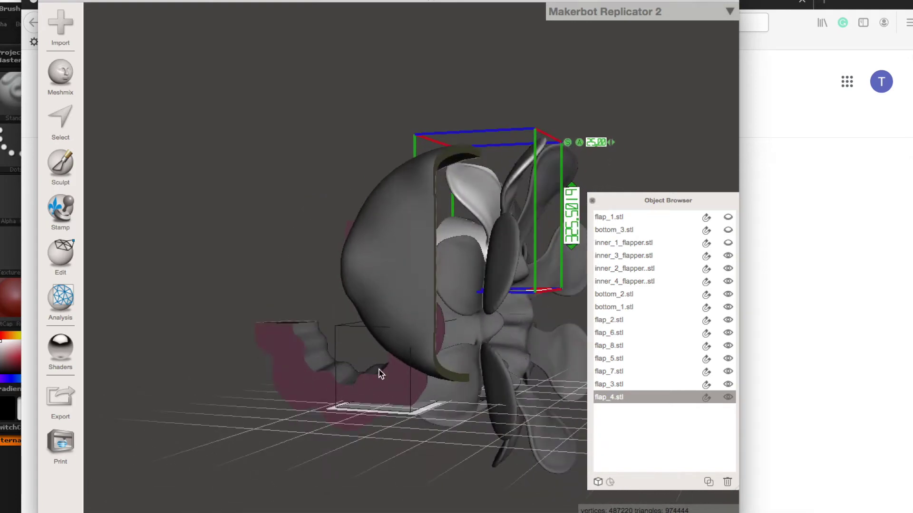
click(728, 242)
click(728, 230)
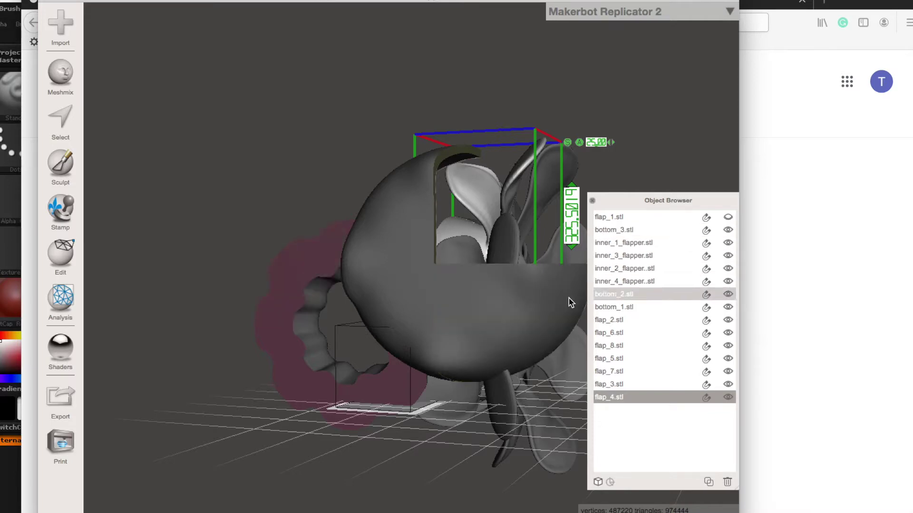
right_drag(570, 302, 161, 219)
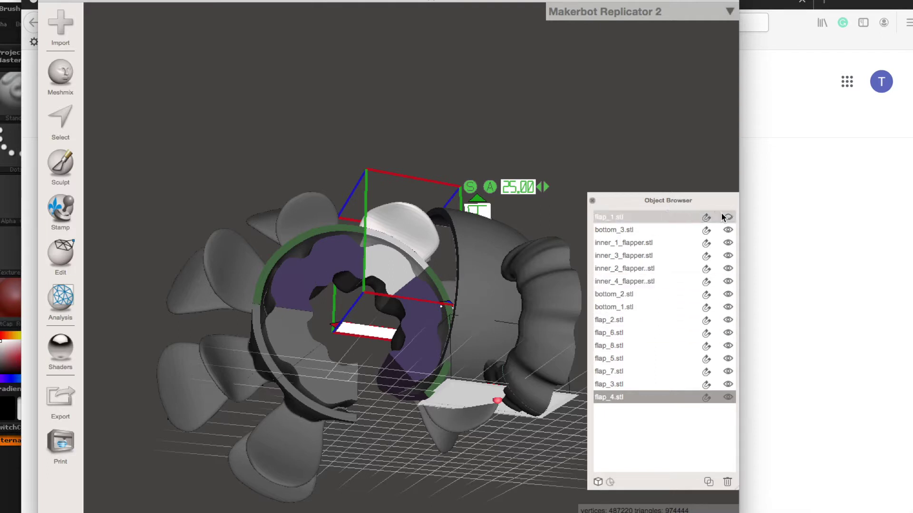
click(646, 216)
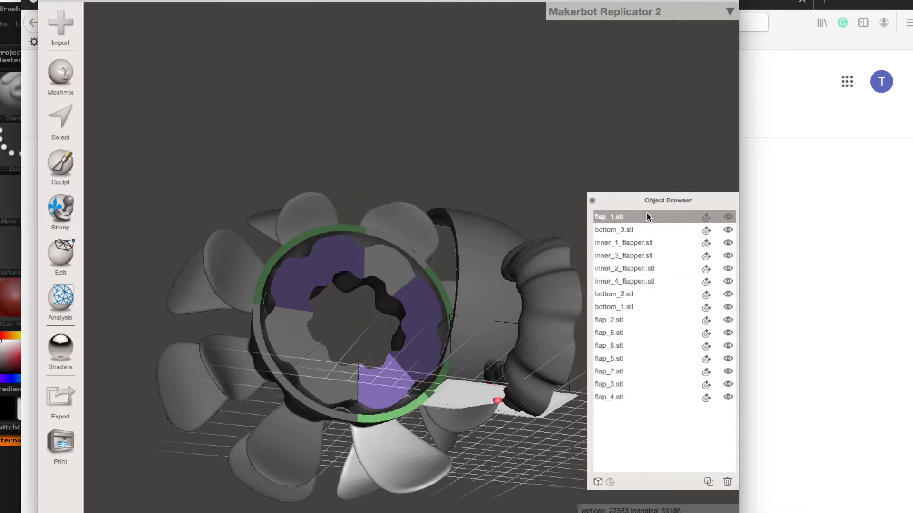
right_drag(494, 262, 540, 249)
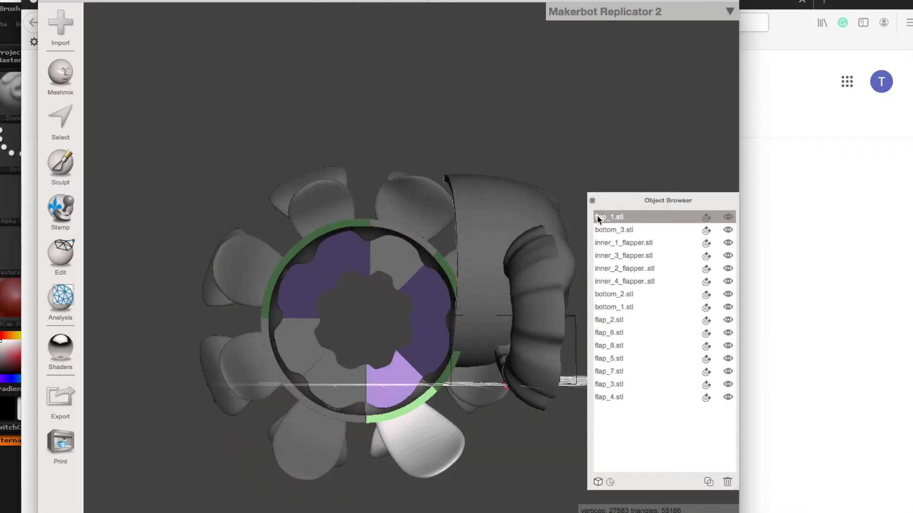
right_drag(540, 298, 492, 212)
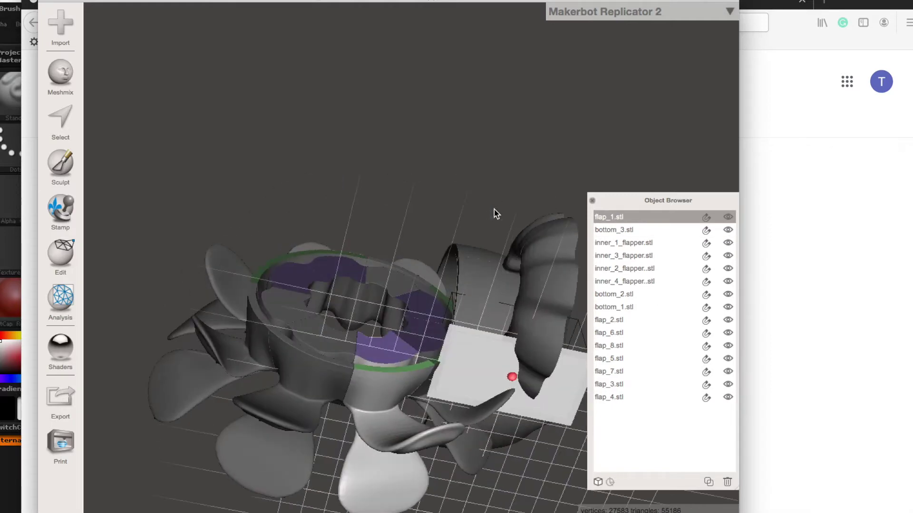
click(618, 230)
right_drag(494, 275, 210, 259)
scroll(339, 289, down, 5)
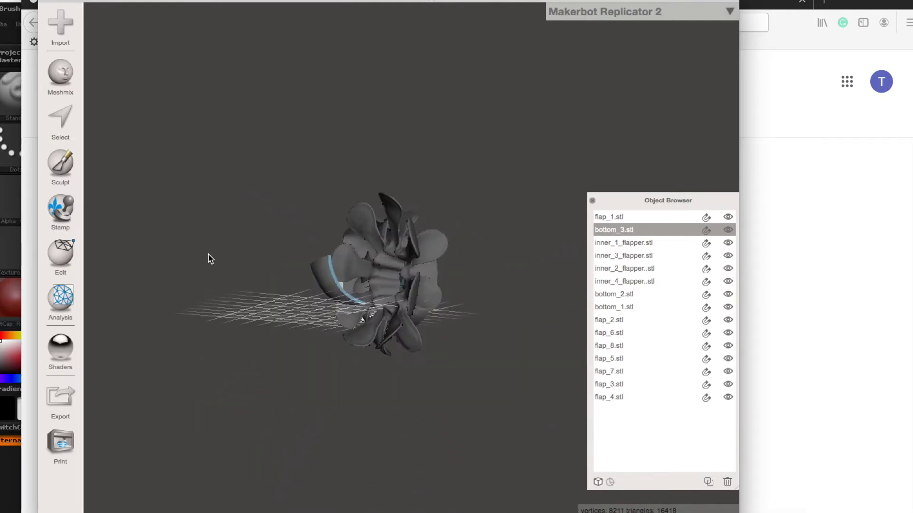
scroll(360, 269, up, 5)
right_drag(452, 265, 488, 324)
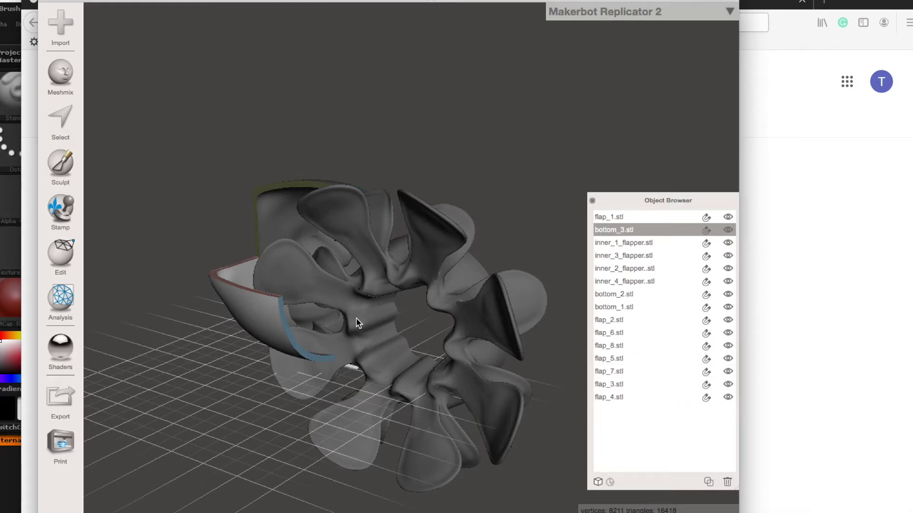
right_drag(358, 323, 593, 350)
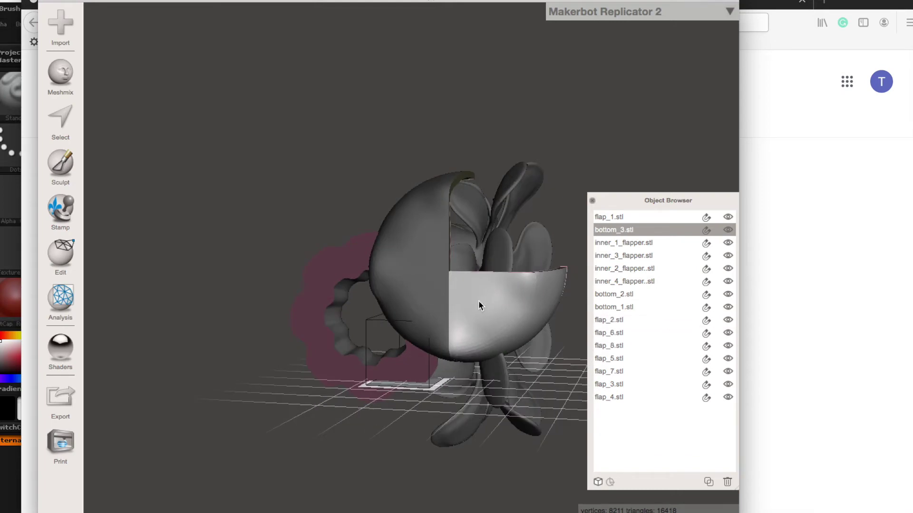
right_drag(479, 302, 366, 280)
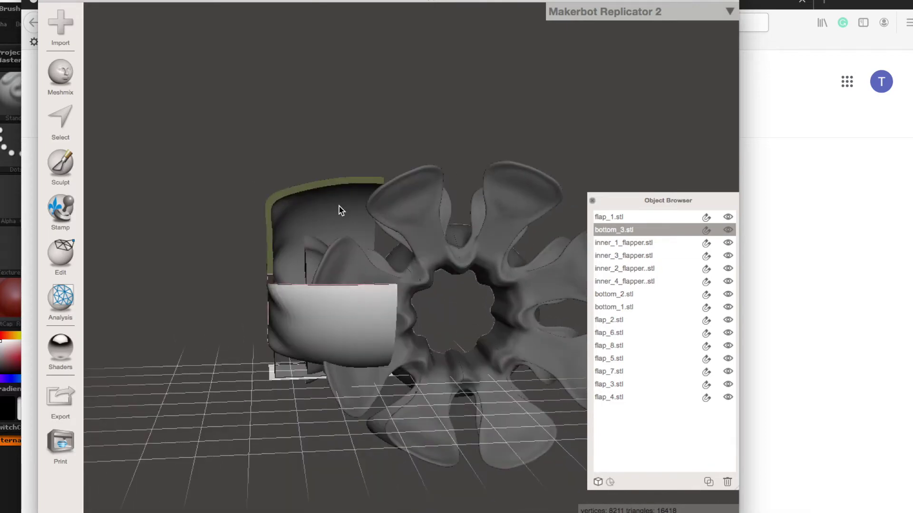
right_drag(338, 206, 267, 245)
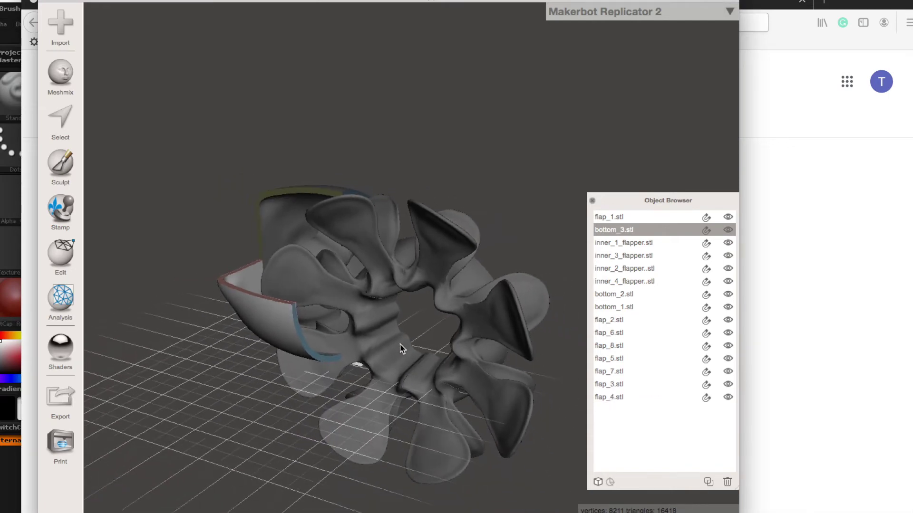
right_drag(389, 343, 465, 254)
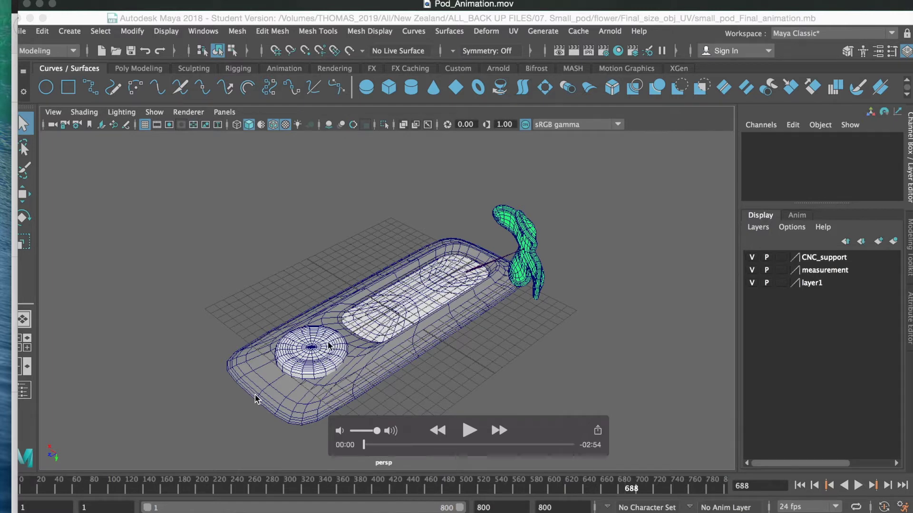
- Bring Firefox with the VR UnReal New Zealand Project Drive folder in front of Maya
key(super+Tab)
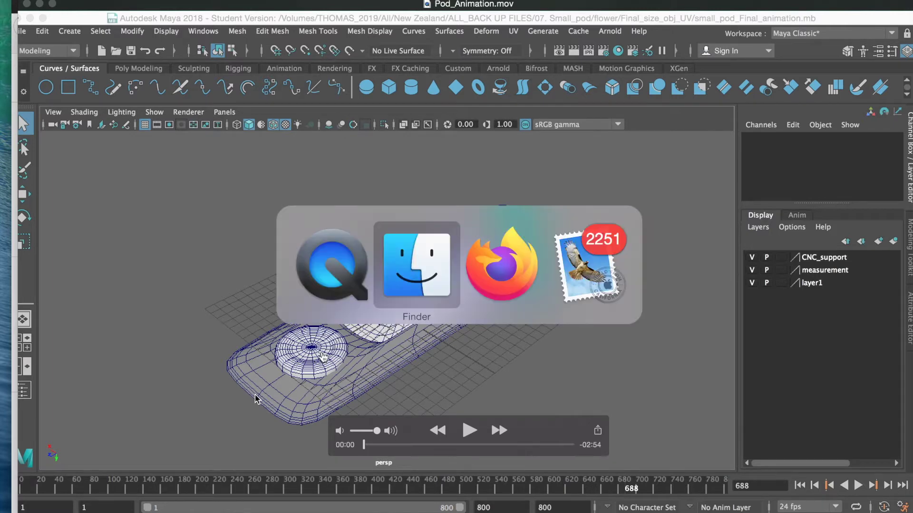
key(super+Tab)
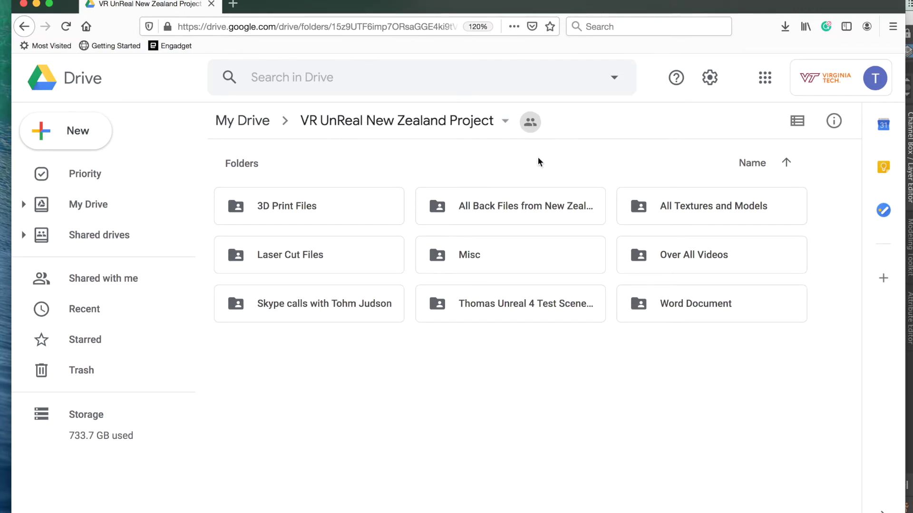
- Open All Textures and Models, then 07. Small Pod, then its Maya file folder
click(671, 205)
double_click(670, 205)
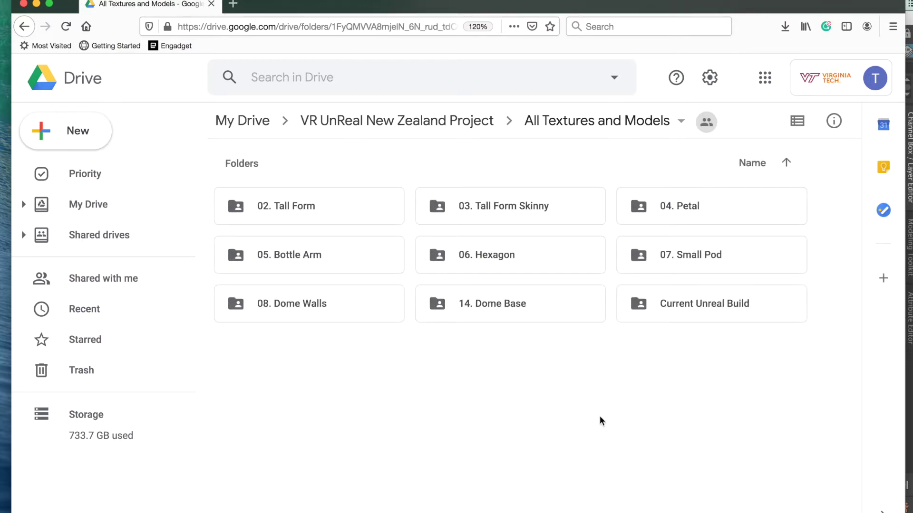
double_click(670, 256)
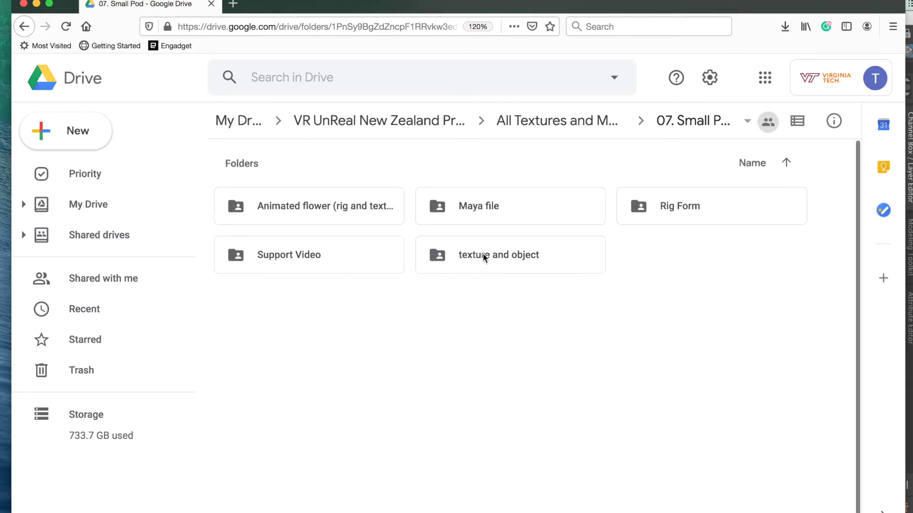
double_click(523, 208)
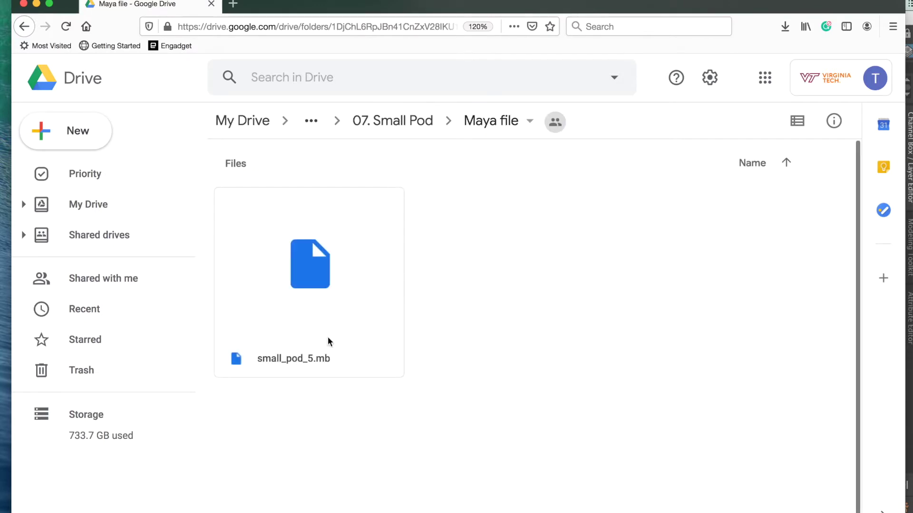
- Go back to 07. Small Pod, look into Rig Form, and return to 07. Small Pod
click(26, 28)
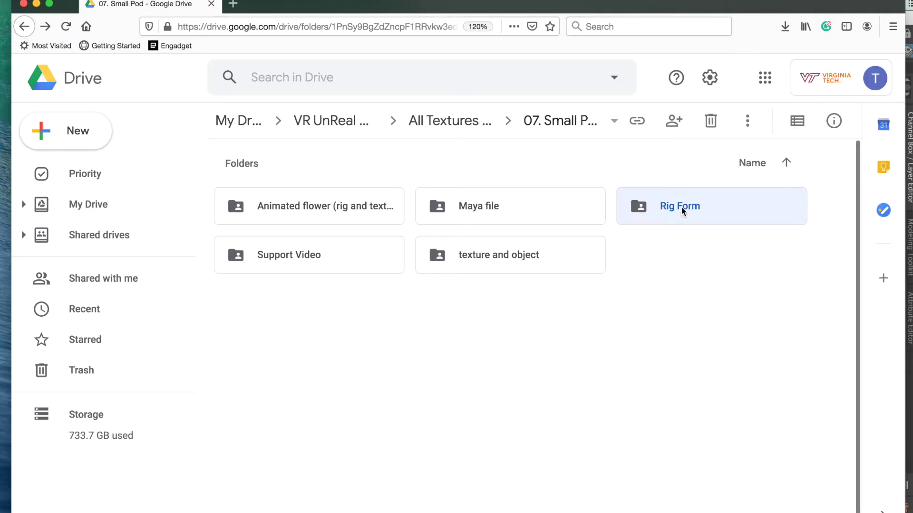
double_click(682, 208)
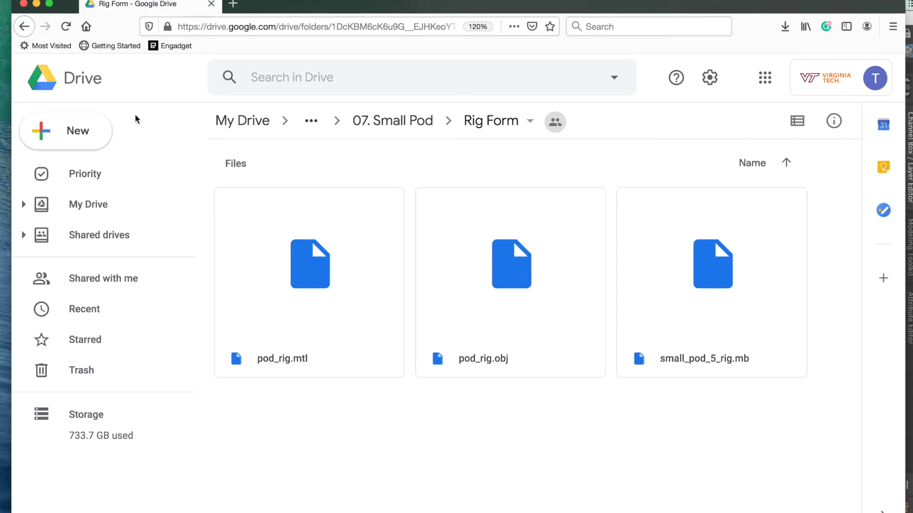
click(19, 21)
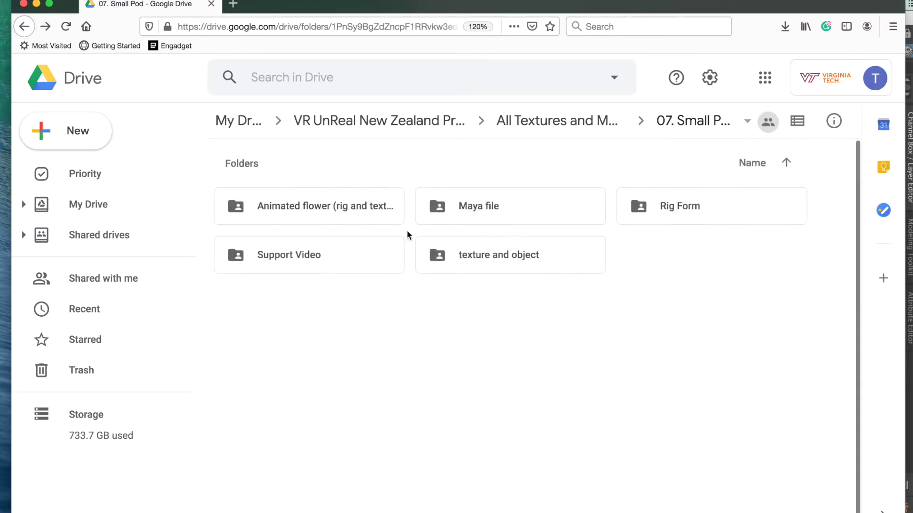
- Open 'texture and object' and scroll through the small_pod BaseColor, Normal and Occlusion maps
double_click(492, 257)
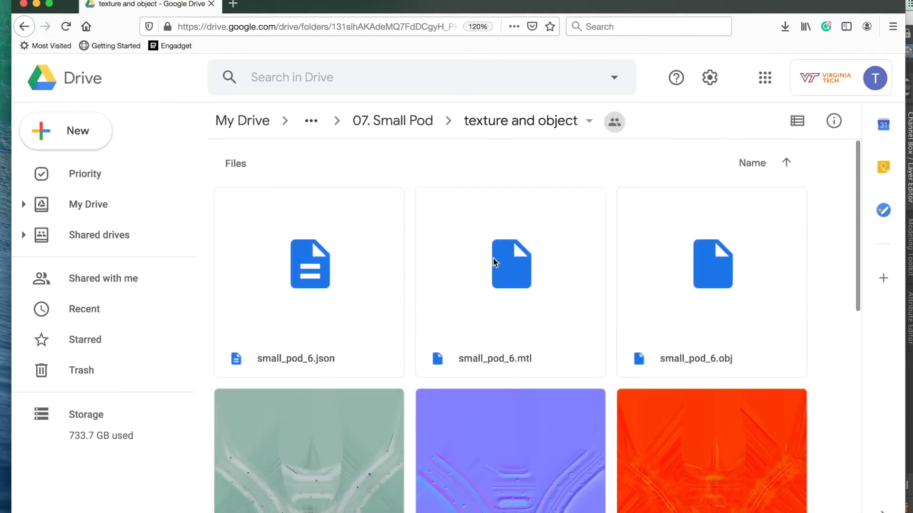
scroll(837, 375, down, 2)
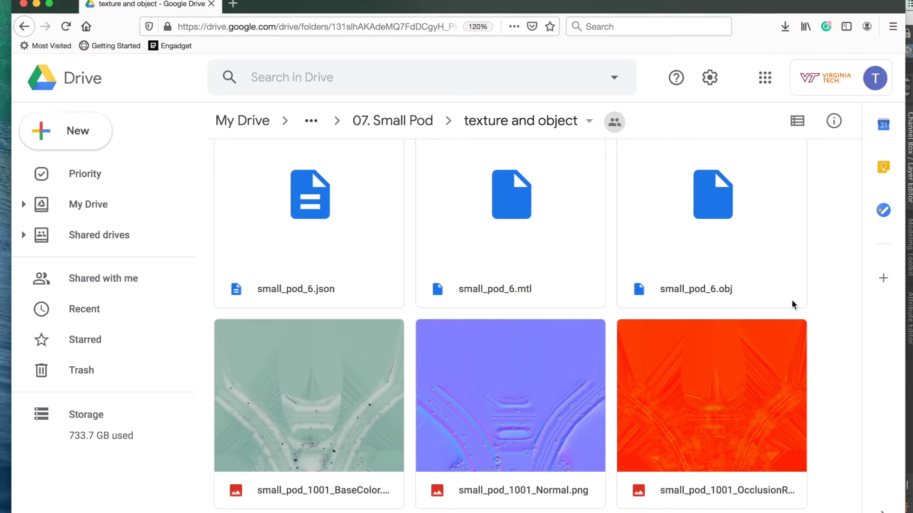
scroll(826, 415, down, 3)
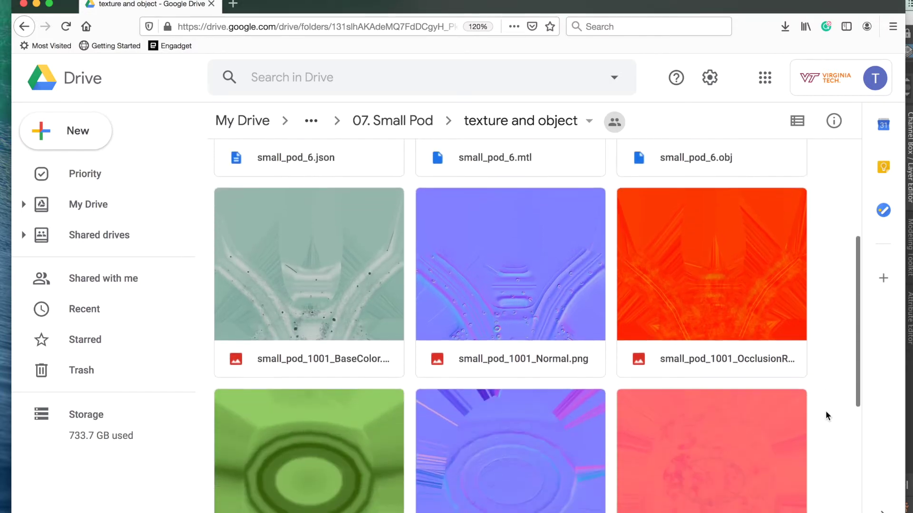
scroll(826, 415, down, 1)
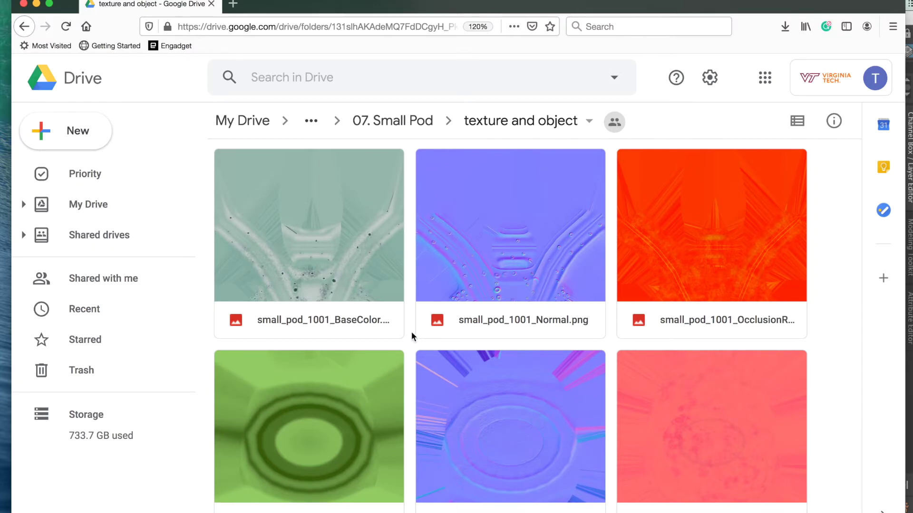
scroll(533, 340, down, 1)
scroll(533, 340, up, 2)
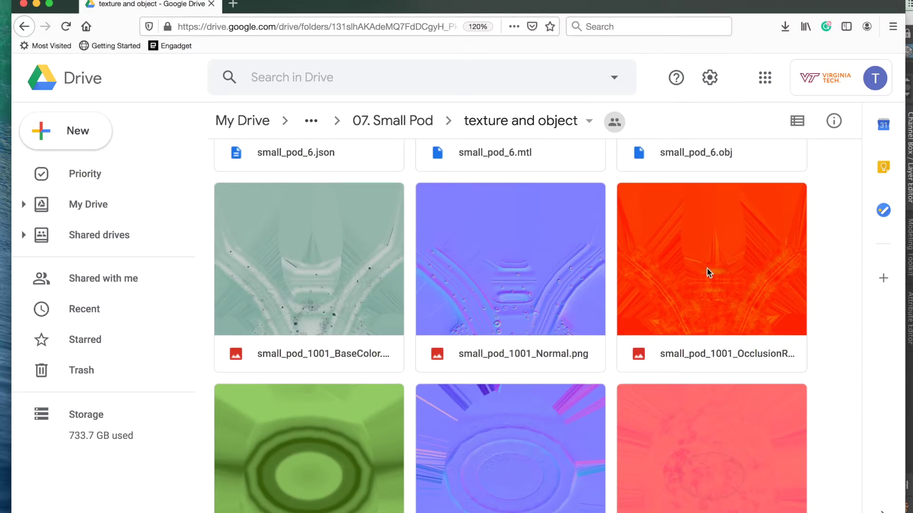
scroll(706, 269, down, 1)
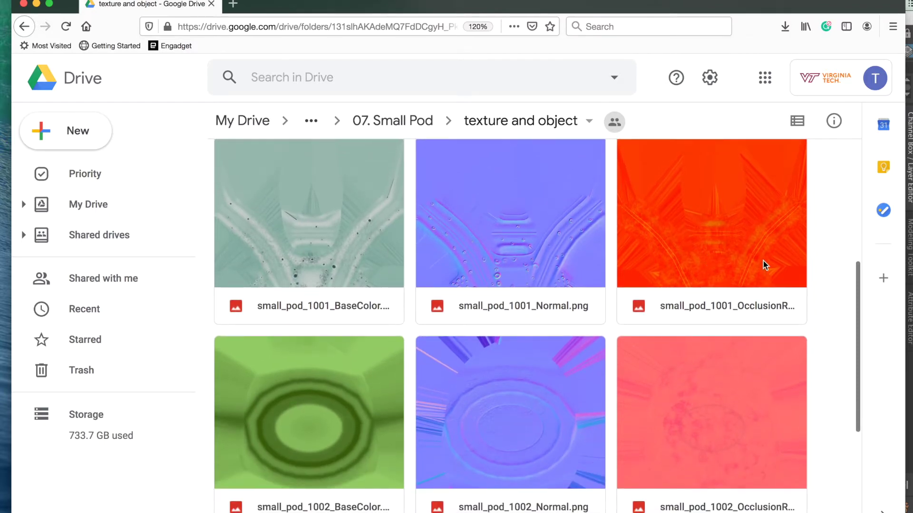
scroll(762, 261, down, 3)
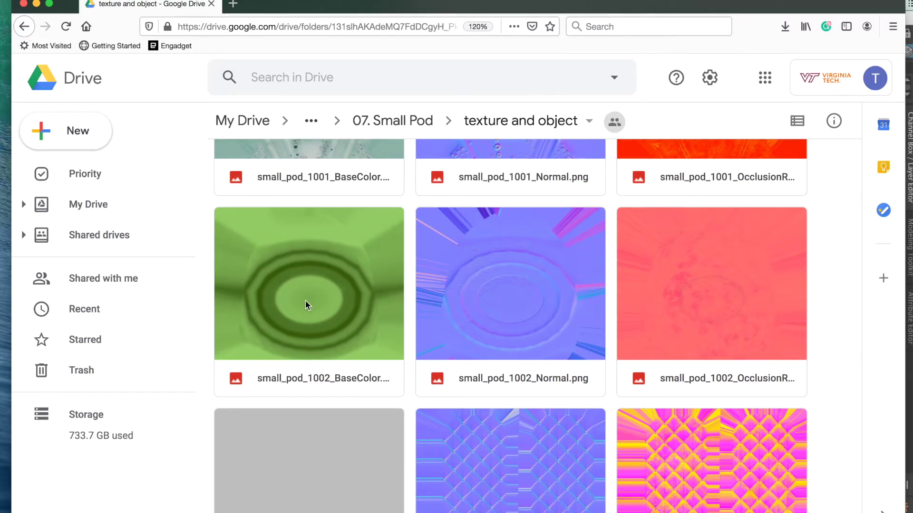
- Switch between the Maya screen recording and the Drive texture folder twice
key(super+Tab)
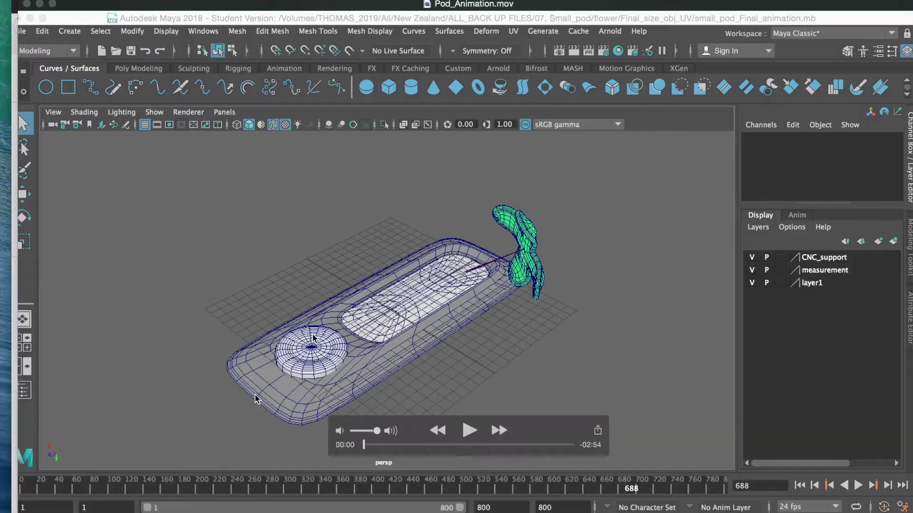
key(super+Tab)
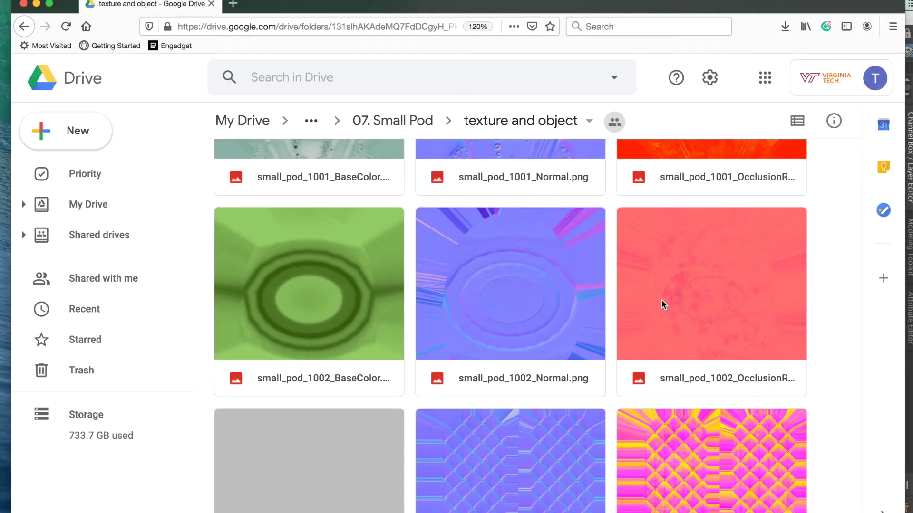
key(super+Tab)
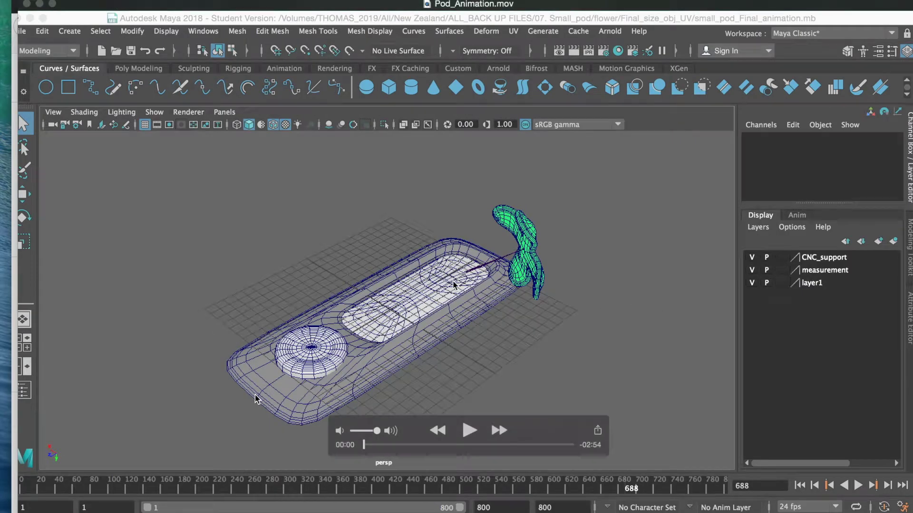
key(super+Tab)
- Scroll through the small_pod_1001 and 1002 texture maps, then return to the Drive folder
scroll(364, 462, down, 3)
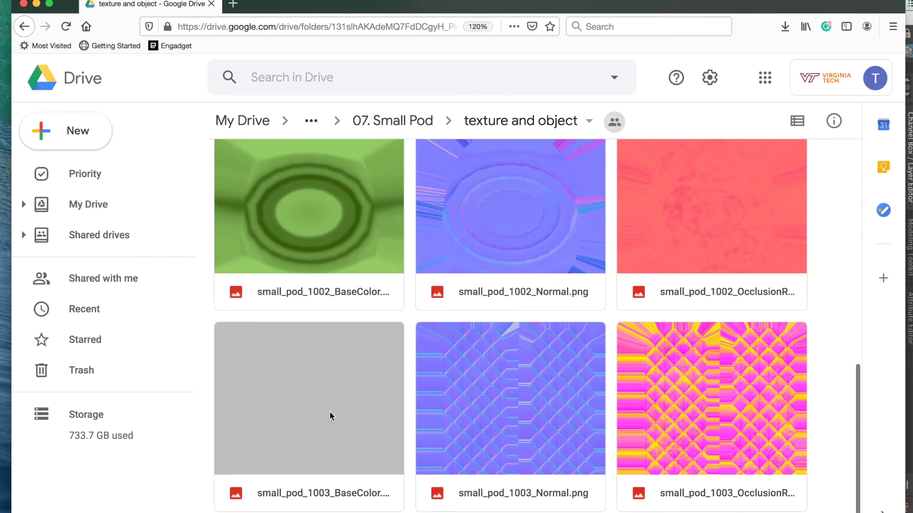
scroll(685, 445, up, 10)
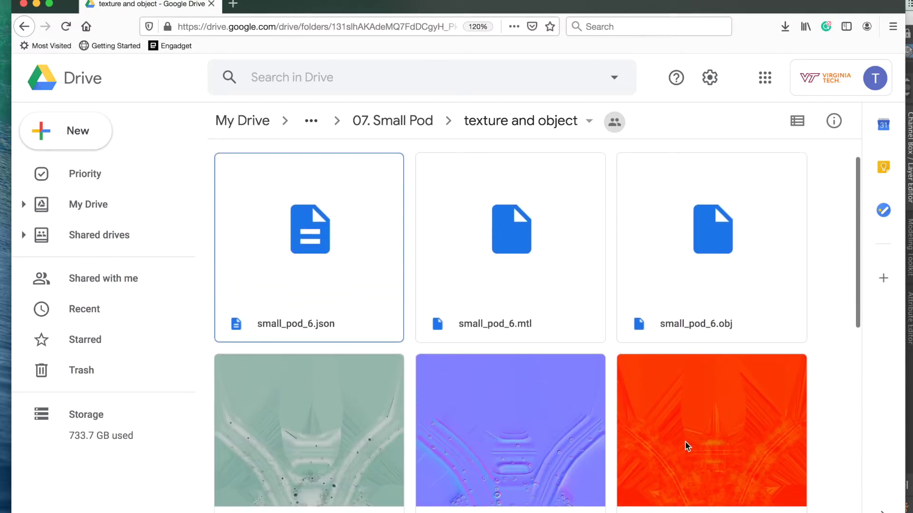
scroll(685, 442, down, 6)
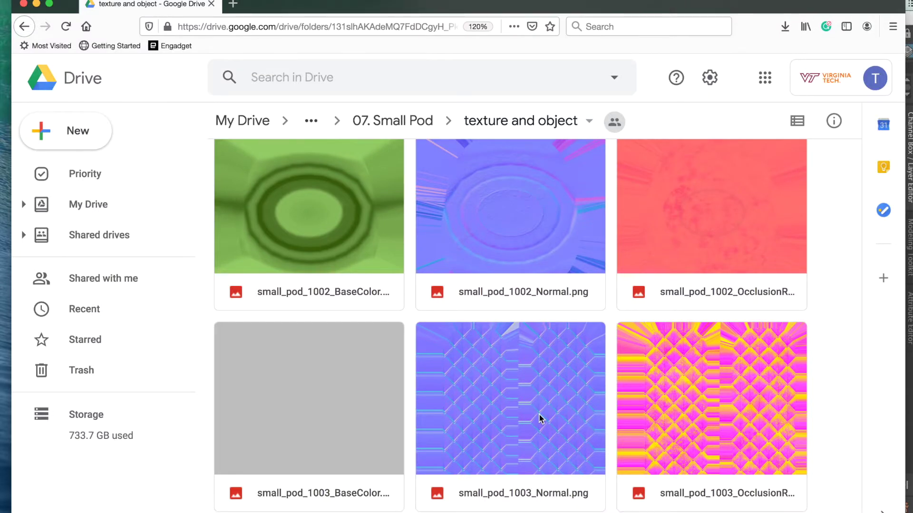
scroll(539, 417, up, 2)
scroll(539, 417, up, 3)
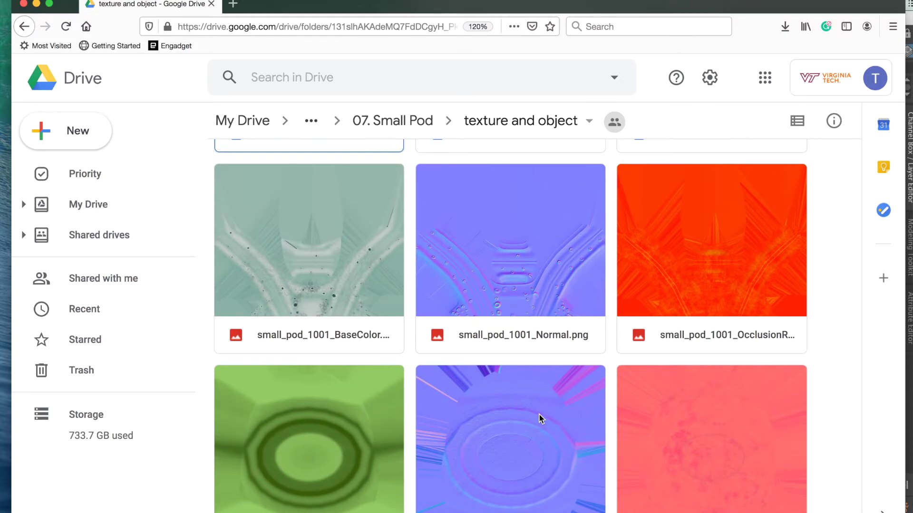
scroll(540, 418, down, 3)
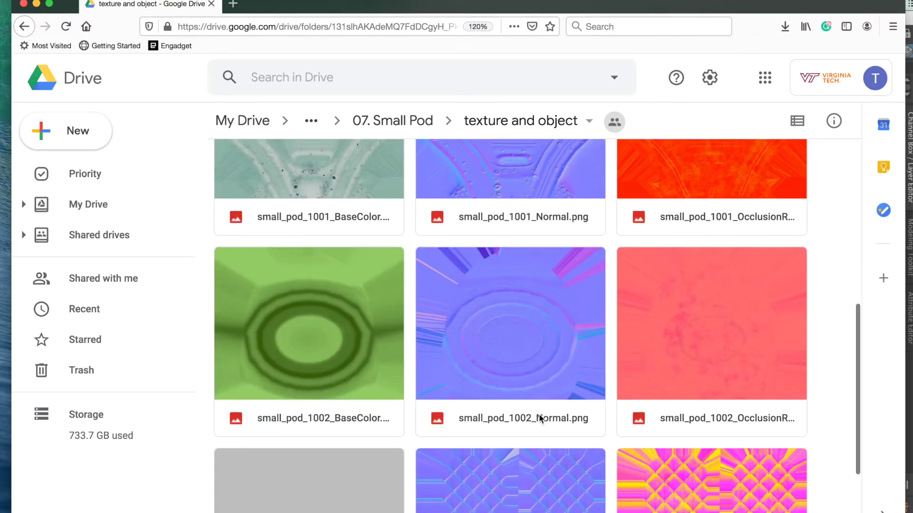
scroll(539, 417, up, 1)
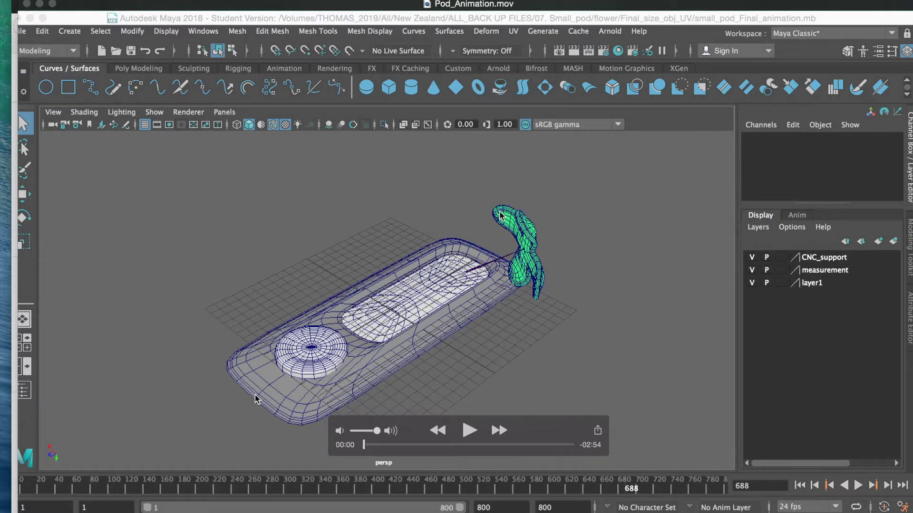
key(super+Tab)
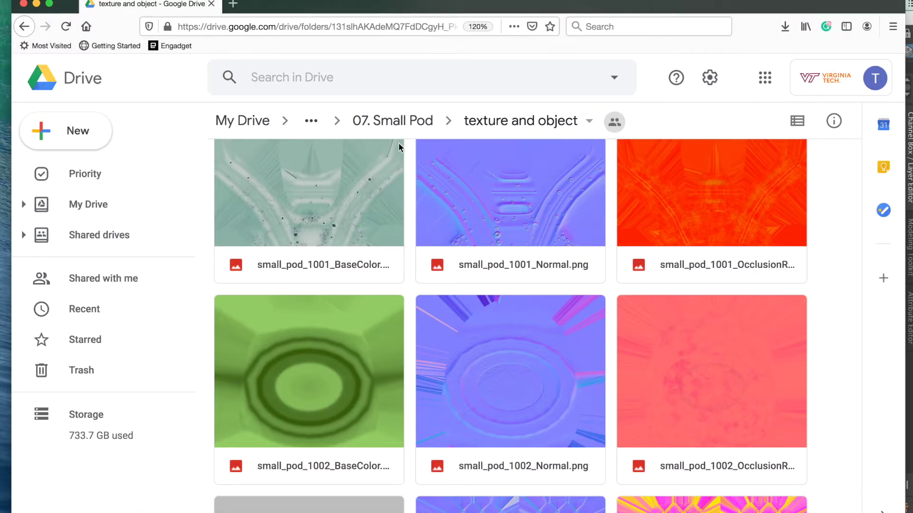
- From 07. Small Pod, open Animated flower (rig and textures) > Final_flower_textures and obj and browse its files
click(399, 124)
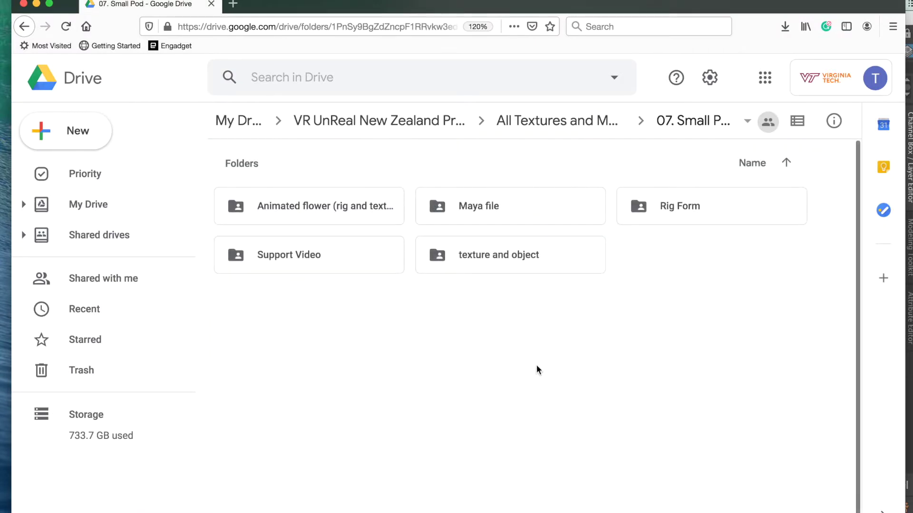
double_click(306, 205)
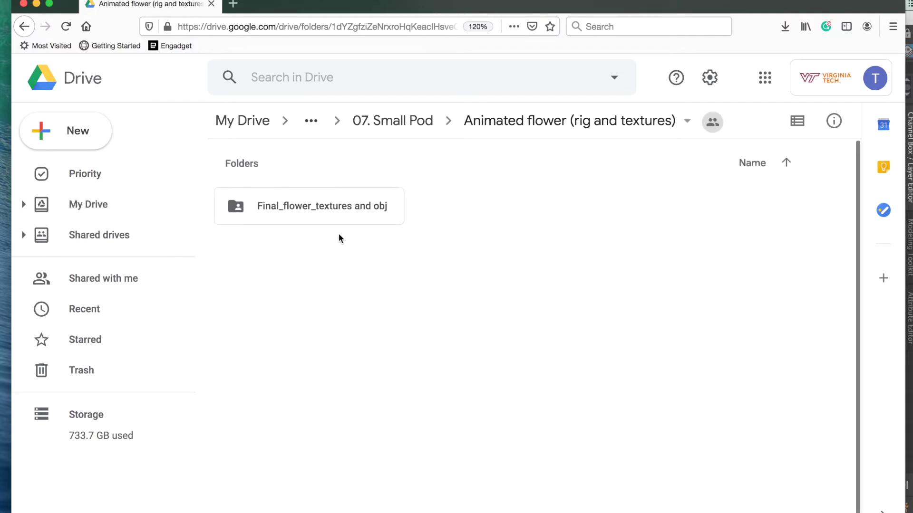
double_click(329, 205)
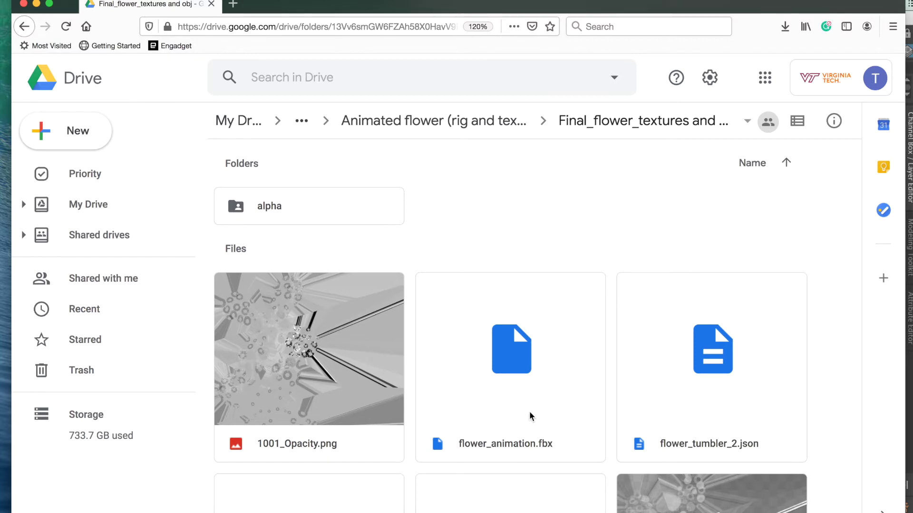
scroll(529, 413, down, 5)
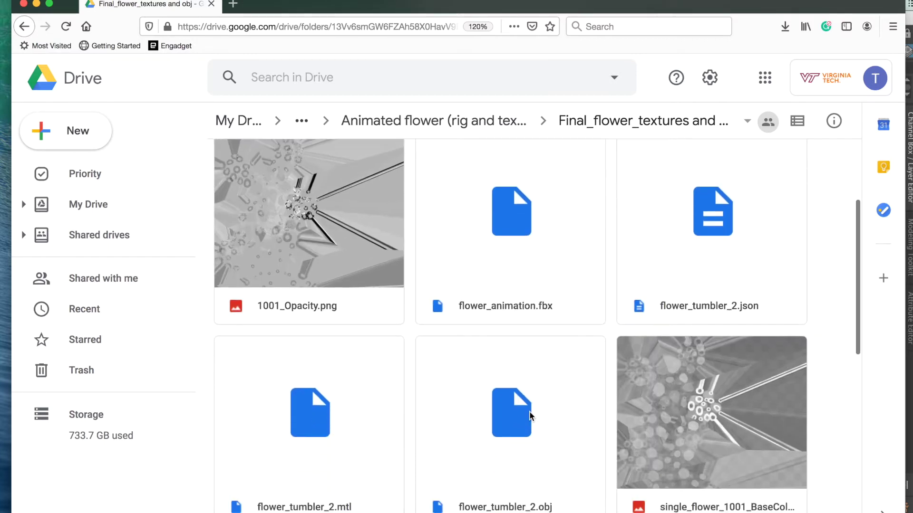
scroll(529, 412, down, 5)
scroll(530, 412, up, 1)
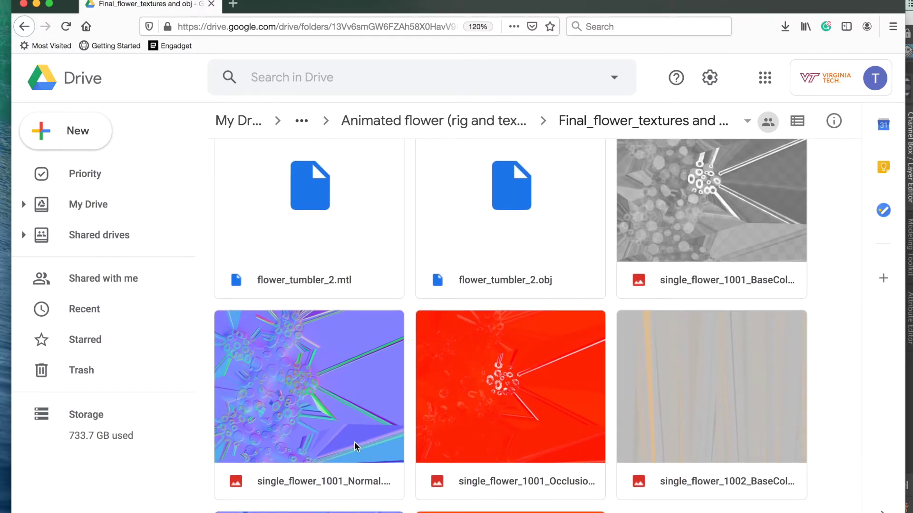
scroll(465, 418, down, 1)
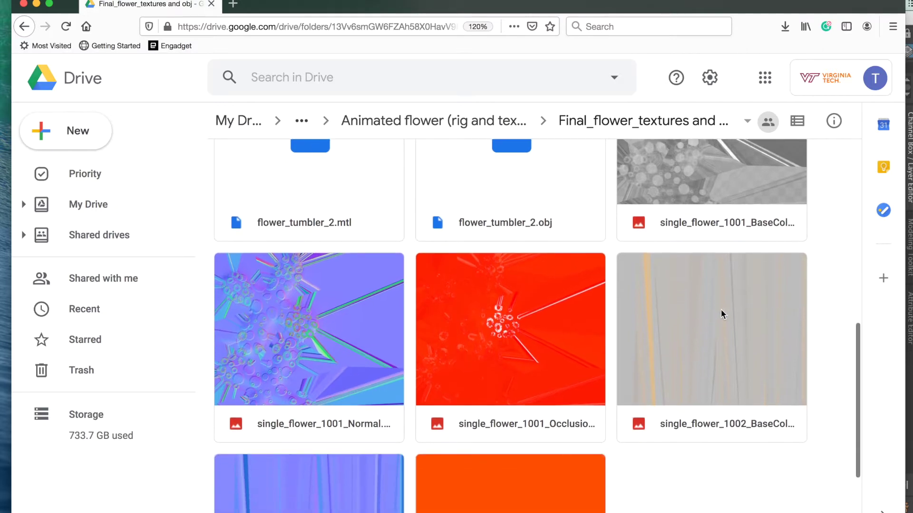
scroll(721, 309, down, 2)
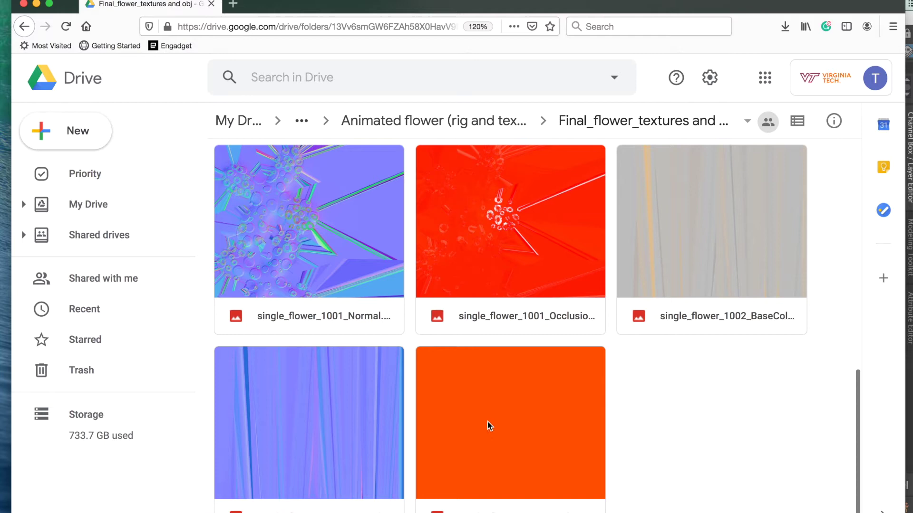
scroll(486, 421, up, 3)
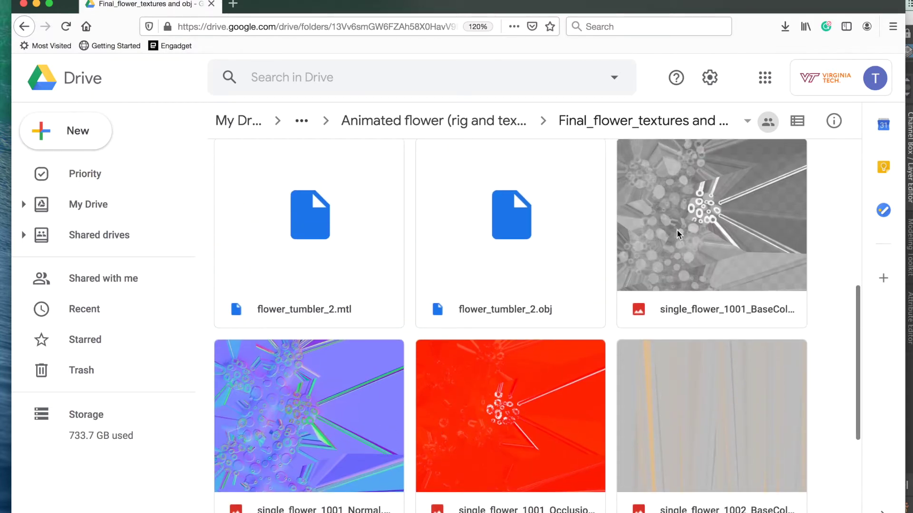
scroll(677, 229, up, 1)
scroll(716, 258, down, 1)
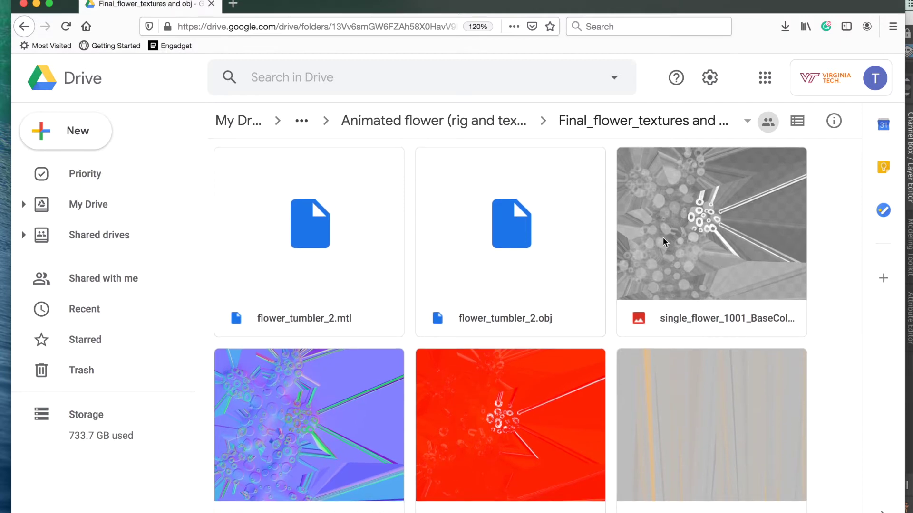
scroll(698, 263, down, 5)
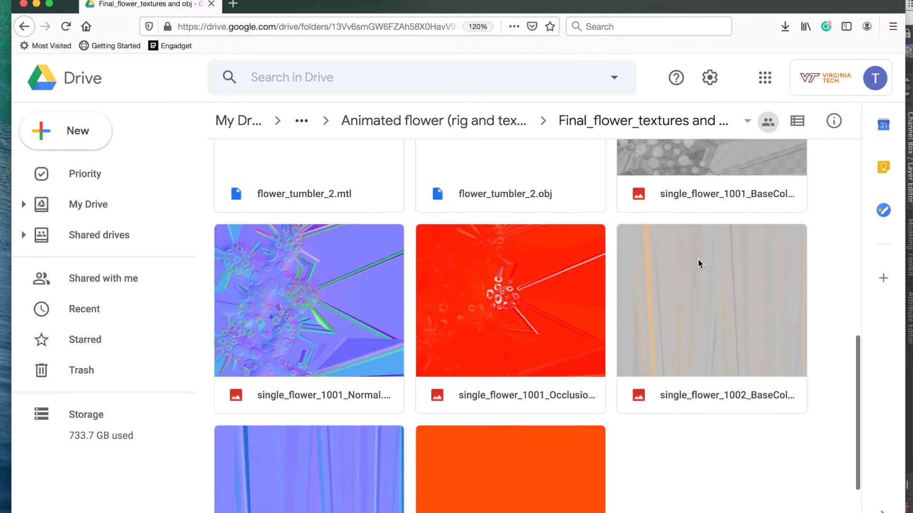
scroll(699, 263, up, 10)
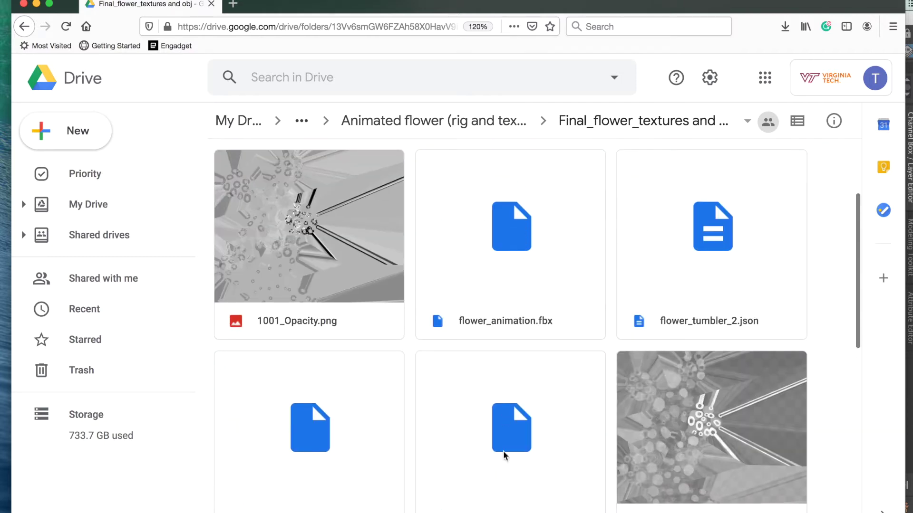
scroll(504, 493, down, 1)
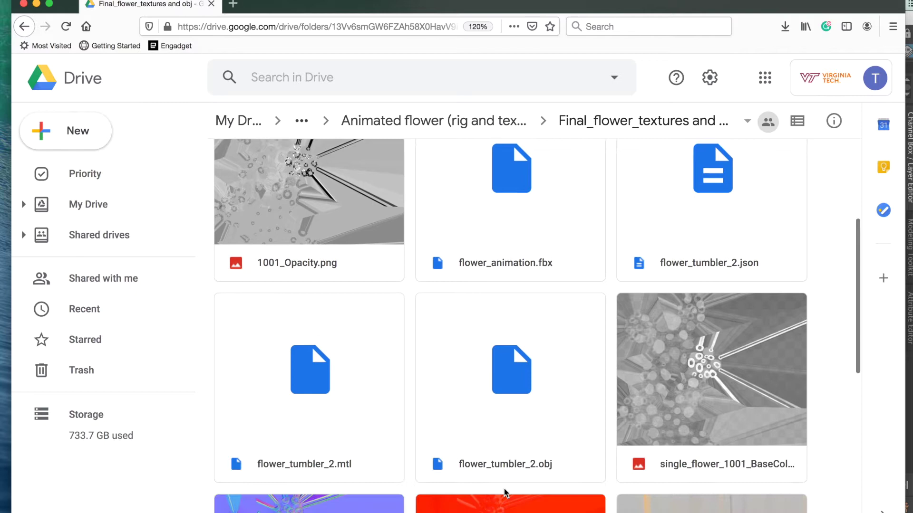
scroll(505, 492, up, 4)
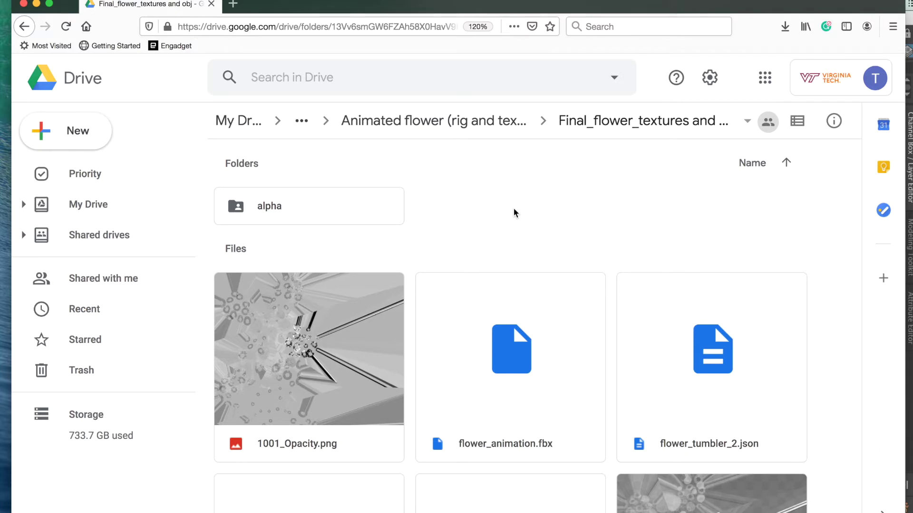
- Go back to Animated flower and reopen Final_flower_textures and obj, scrolling its textures, fbx and obj files
click(24, 27)
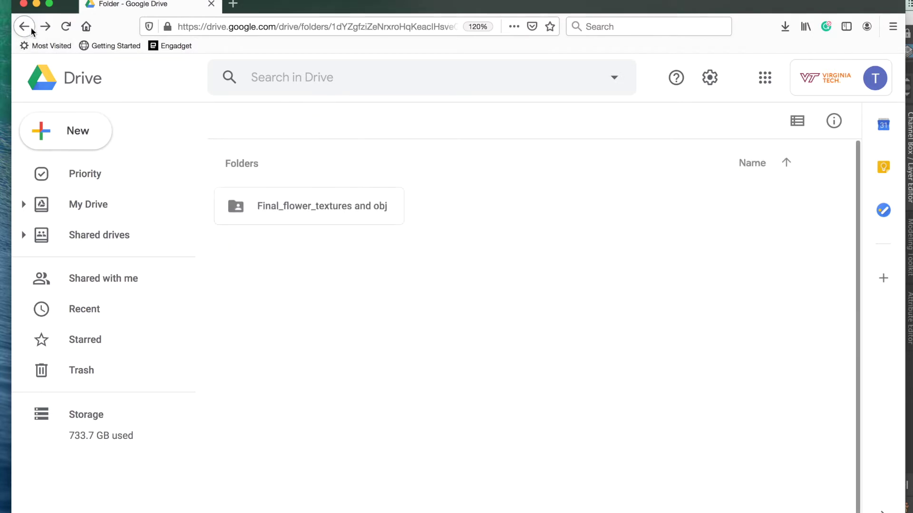
double_click(340, 208)
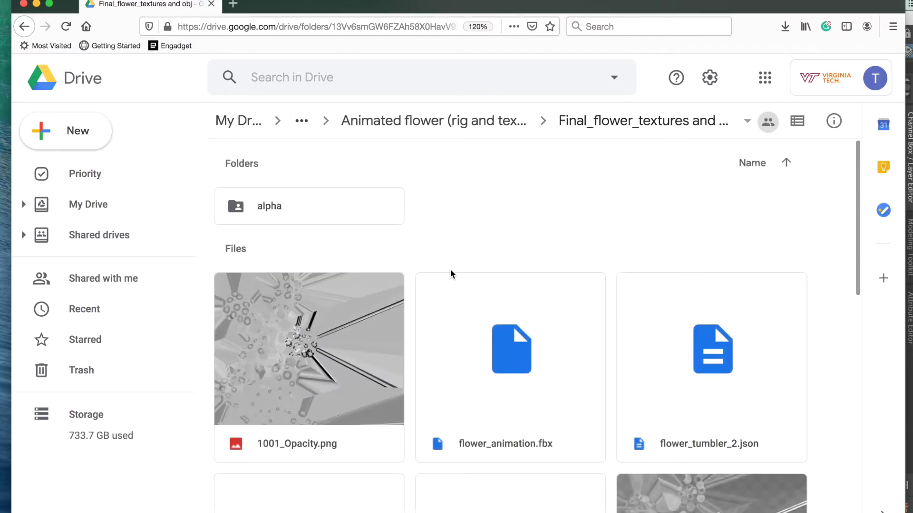
scroll(449, 269, down, 10)
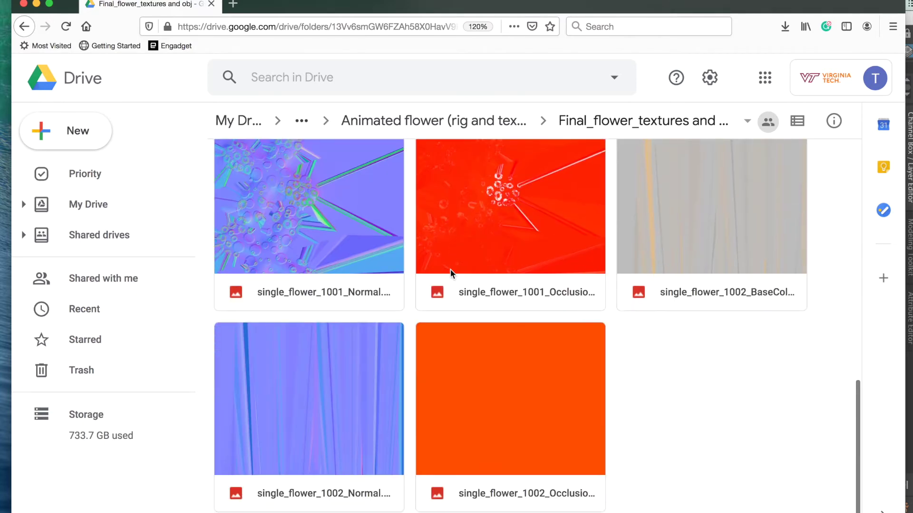
scroll(450, 269, up, 5)
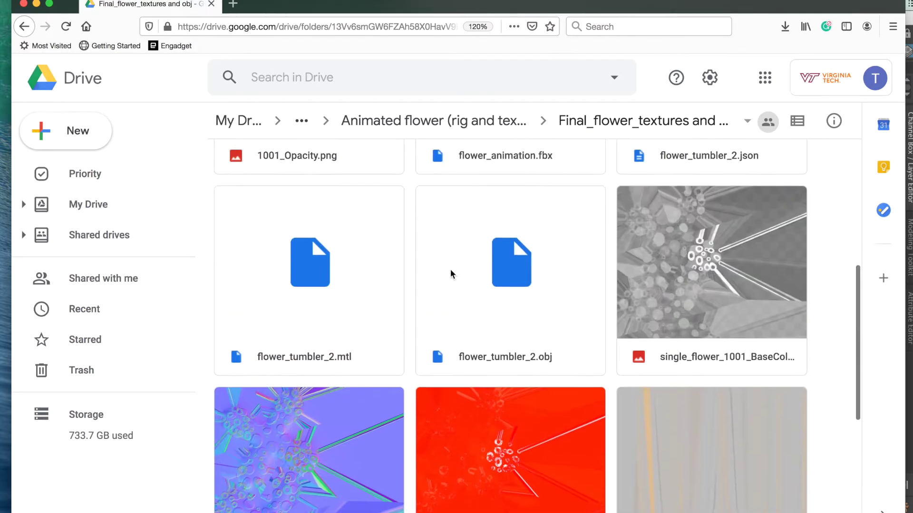
scroll(450, 269, up, 2)
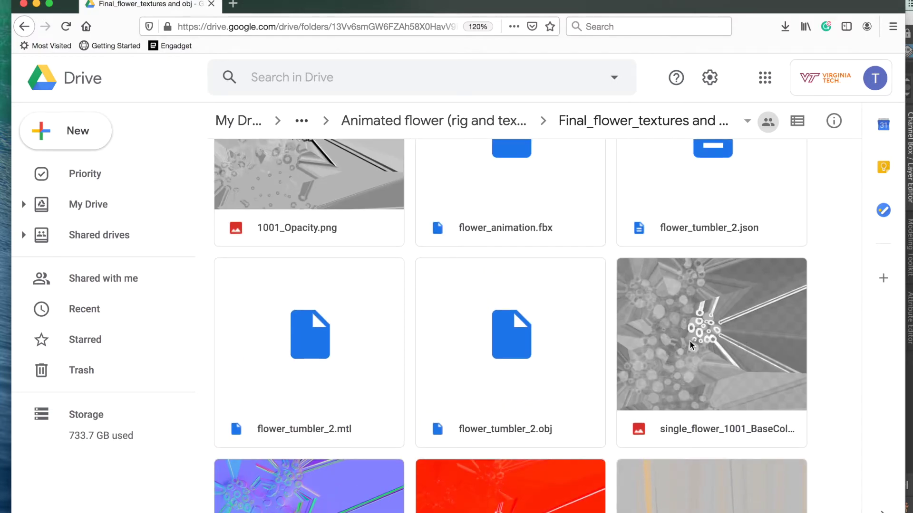
scroll(689, 341, up, 4)
scroll(690, 341, down, 4)
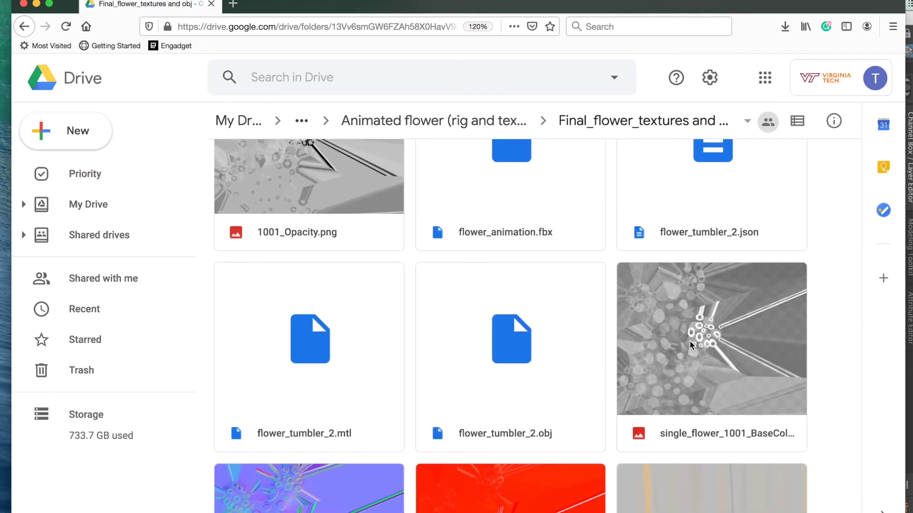
scroll(543, 211, up, 1)
- Reopen Final_flower_textures and obj once more, then expand the hidden parent folders in the path
click(452, 122)
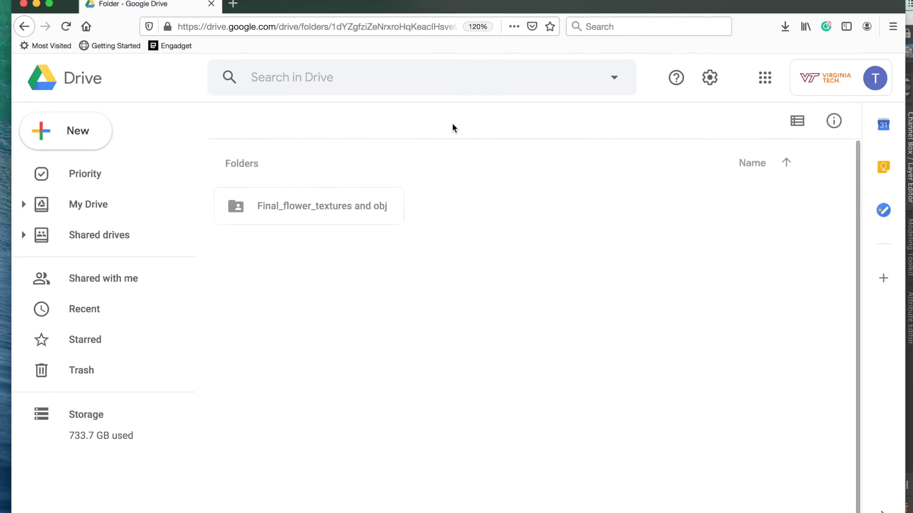
double_click(348, 209)
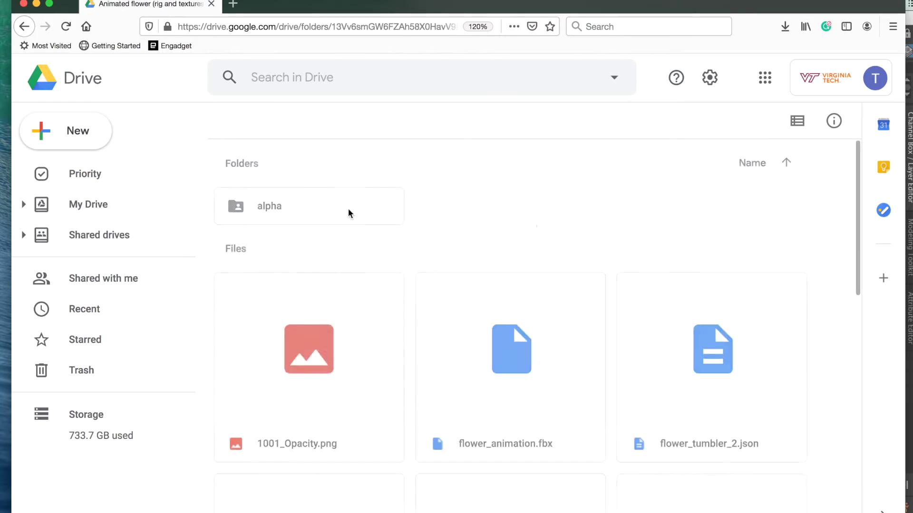
scroll(518, 224, down, 10)
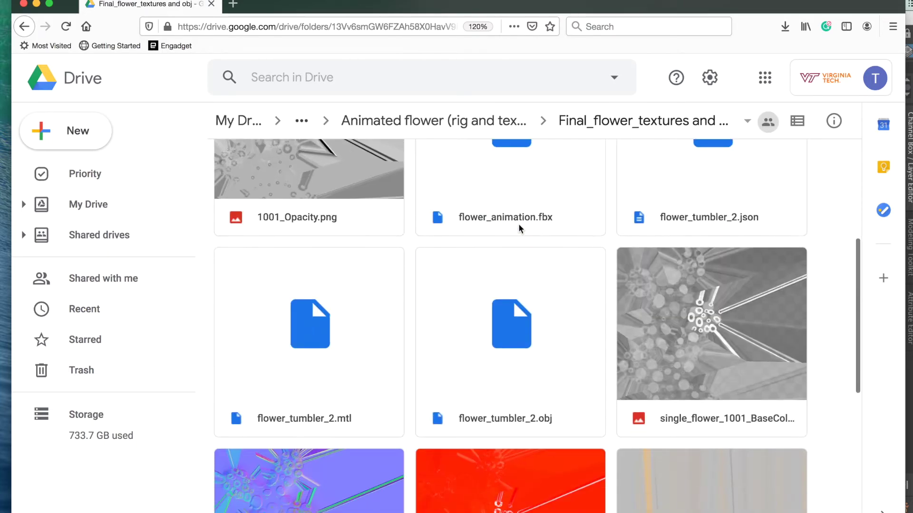
scroll(518, 225, up, 7)
scroll(518, 225, up, 2)
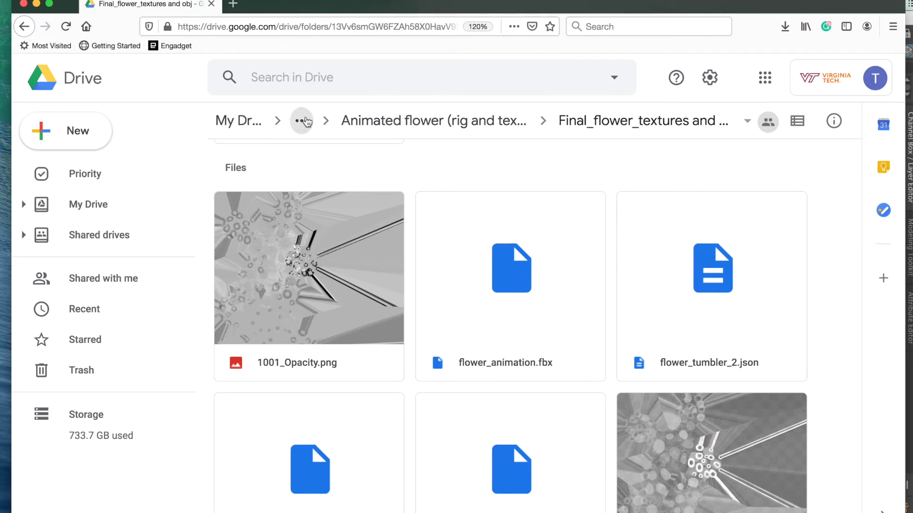
click(303, 121)
- Browse from VR UnReal New Zealand Project to 07. Small Pod > Support Video, then back to 07. Small Pod
click(393, 160)
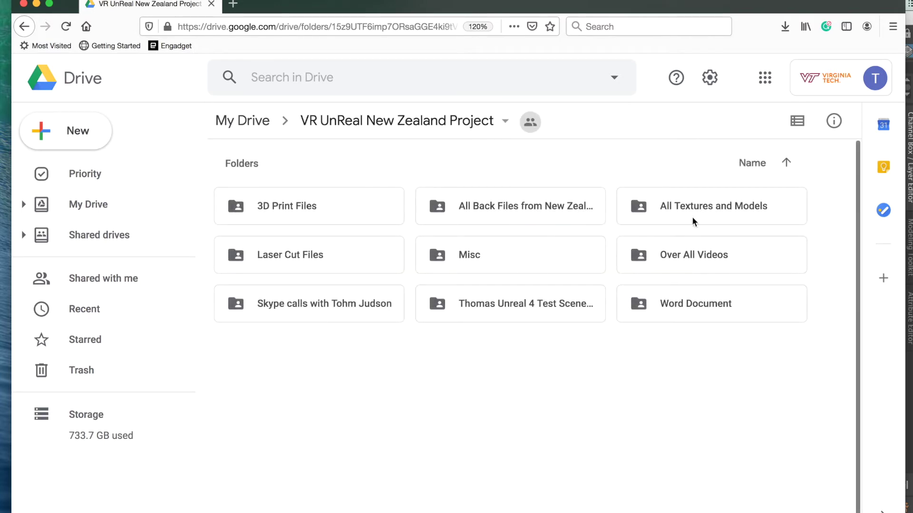
double_click(698, 212)
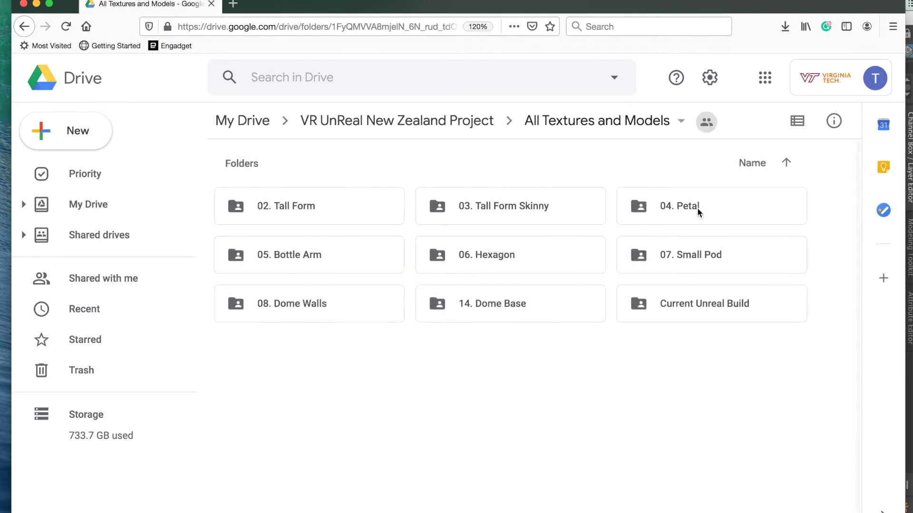
double_click(688, 254)
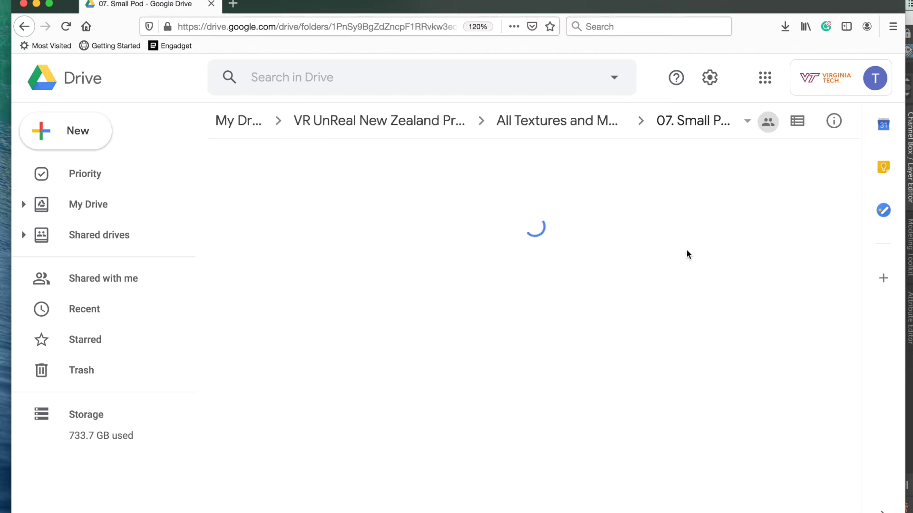
double_click(284, 259)
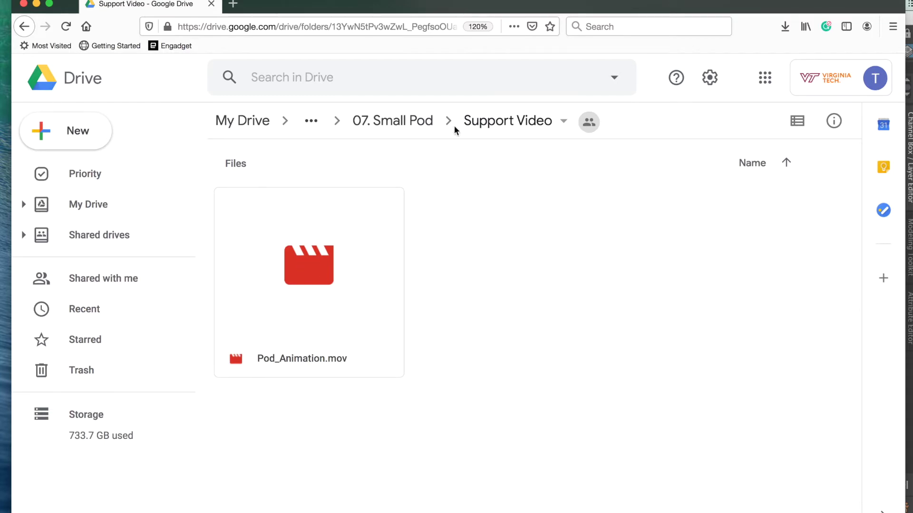
click(419, 123)
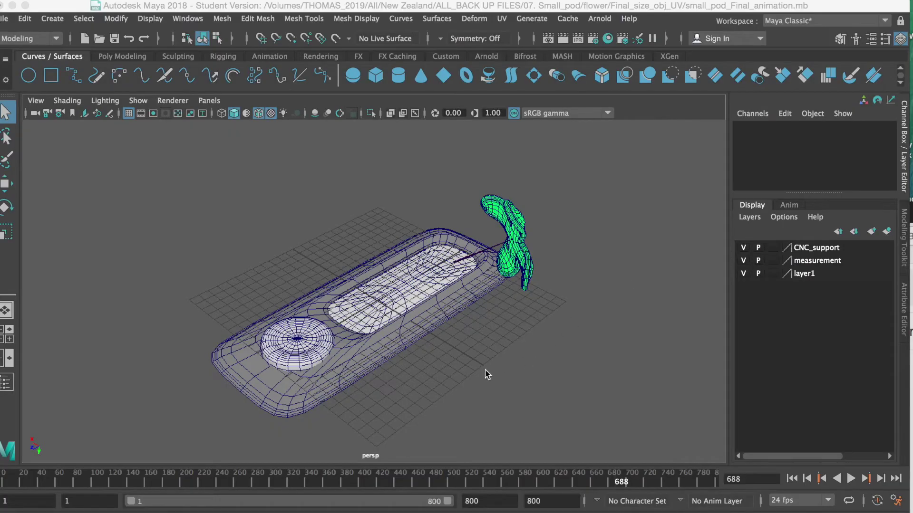
- Play the pod's flower animation from frame 722, then scrub its poses from near the start
click(647, 481)
key(alt+v)
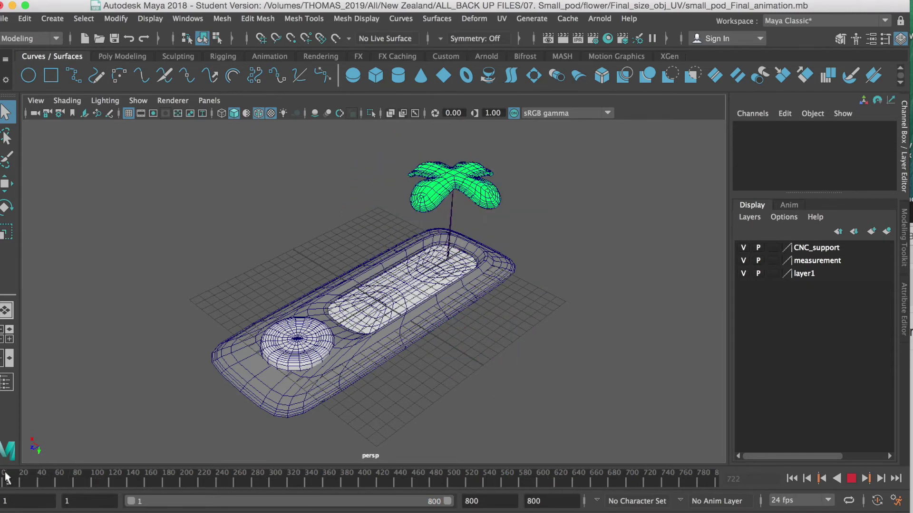
click(134, 482)
mouse_move(131, 481)
mouse_down()
mouse_move(295, 449)
mouse_move(252, 446)
mouse_move(134, 480)
mouse_move(2, 481)
mouse_up()
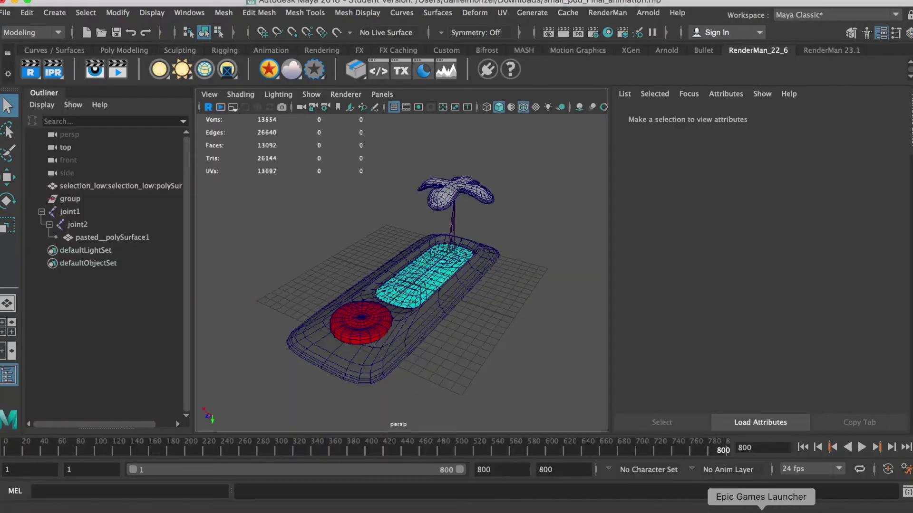
click(793, 510)
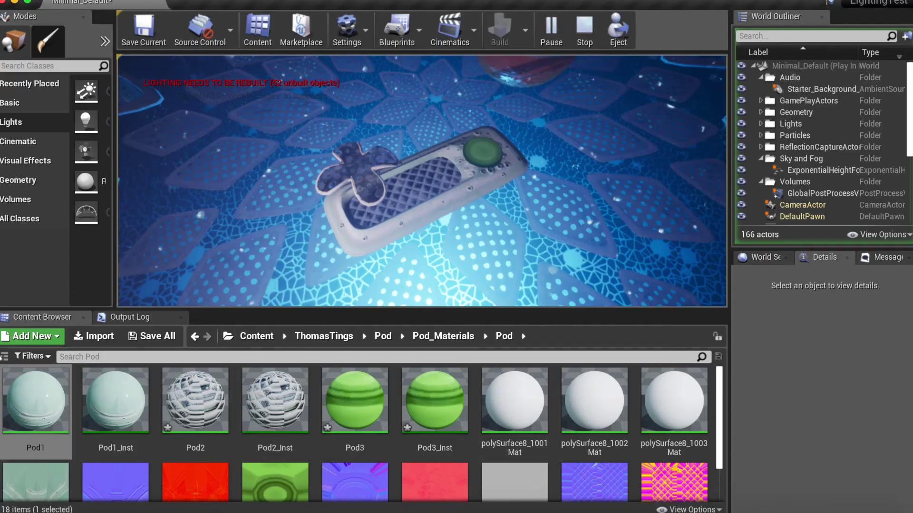
- Capture the in-game camera to look around the pod and flower-pillar level
click(198, 213)
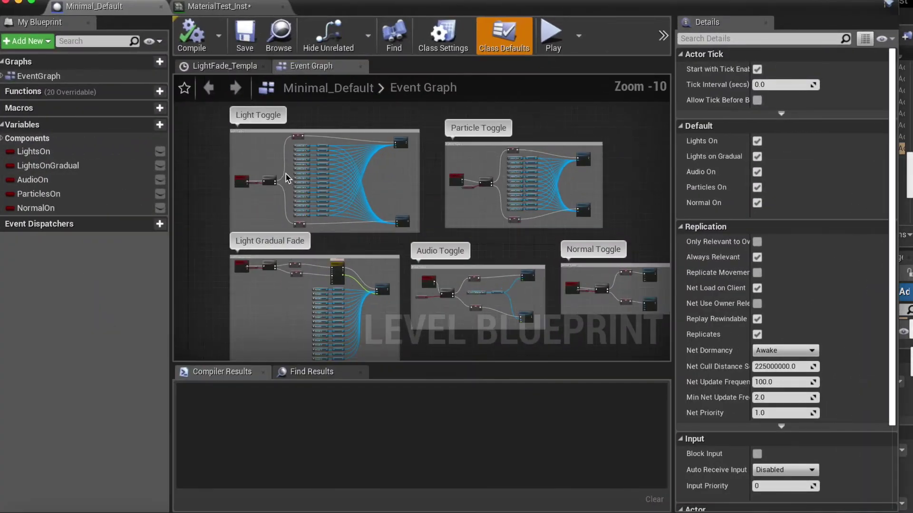
- Zoom into the Light Toggle graph's Branch and light reference nodes
scroll(286, 174, up, 4)
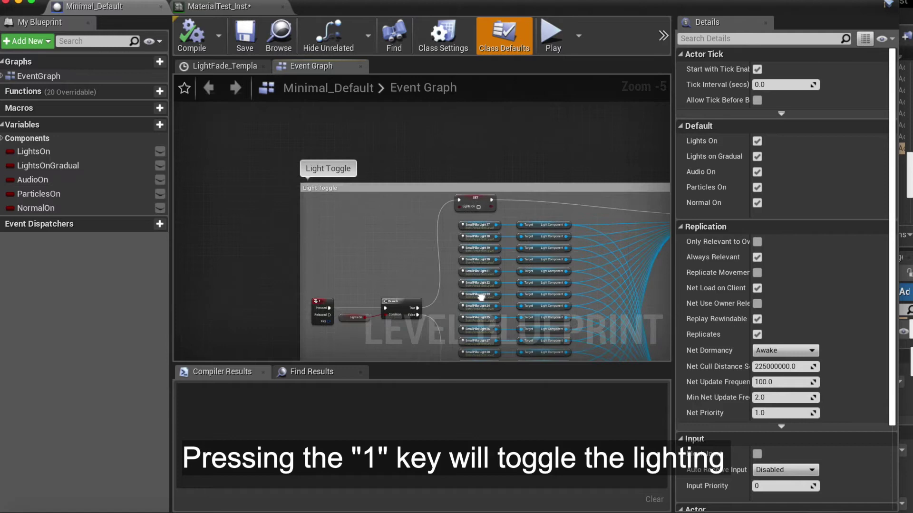
scroll(363, 188, up, 1)
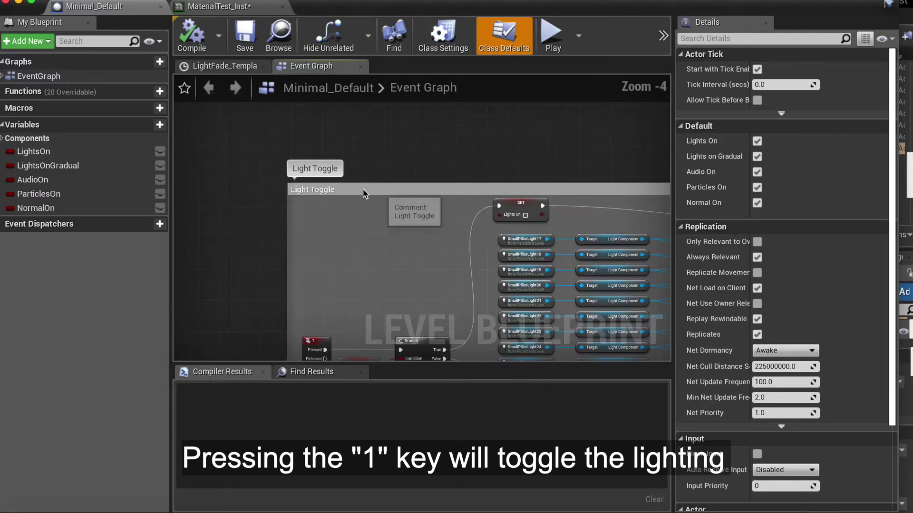
scroll(394, 248, up, 1)
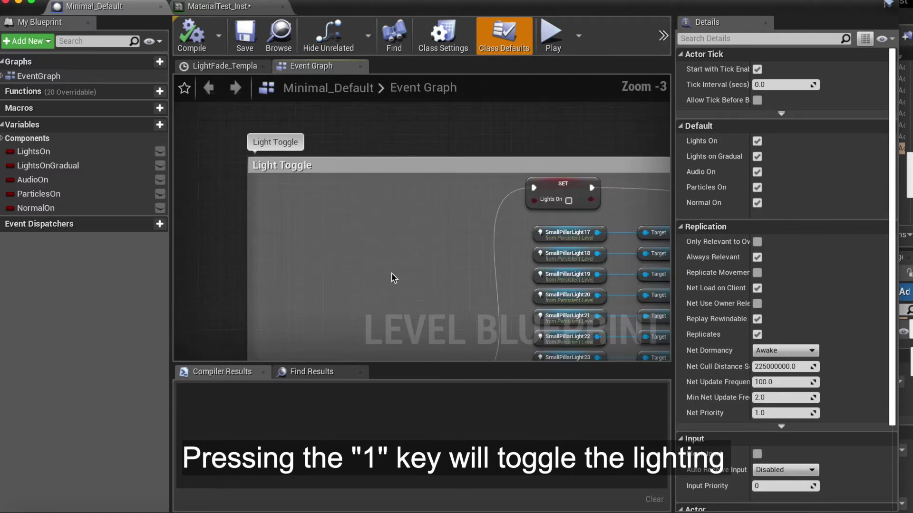
right_drag(394, 277, 369, 192)
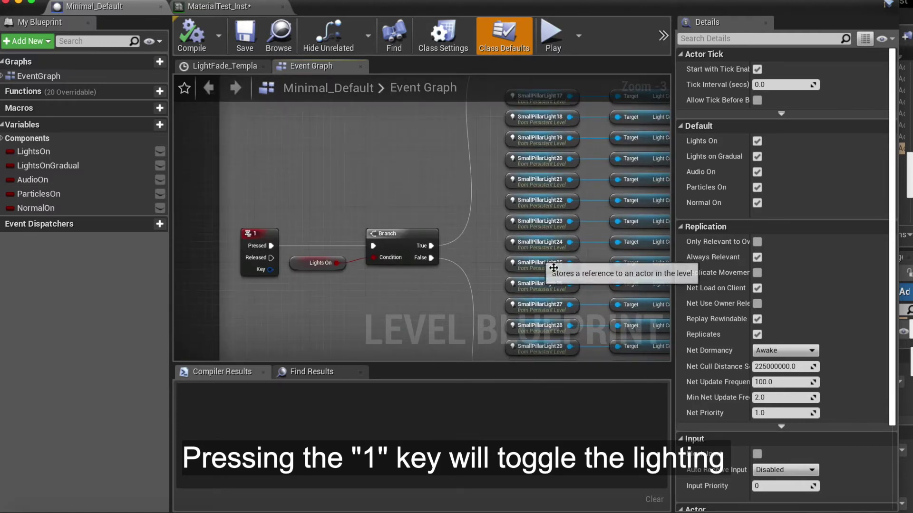
right_drag(578, 267, 452, 238)
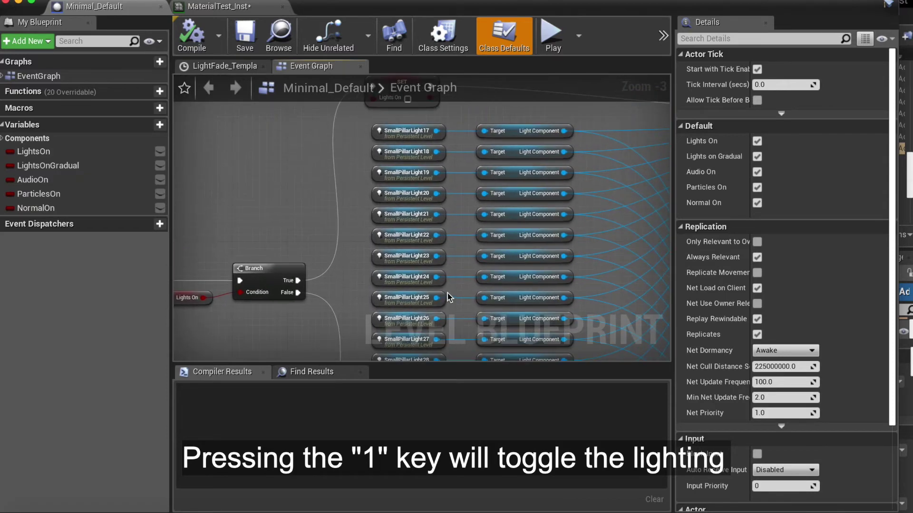
- Inspect the Set Intensity node and the whole Light Toggle graph, then minimize the blueprint
scroll(452, 238, down, 1)
scroll(432, 210, up, 1)
right_drag(511, 267, 389, 232)
scroll(560, 164, down, 2)
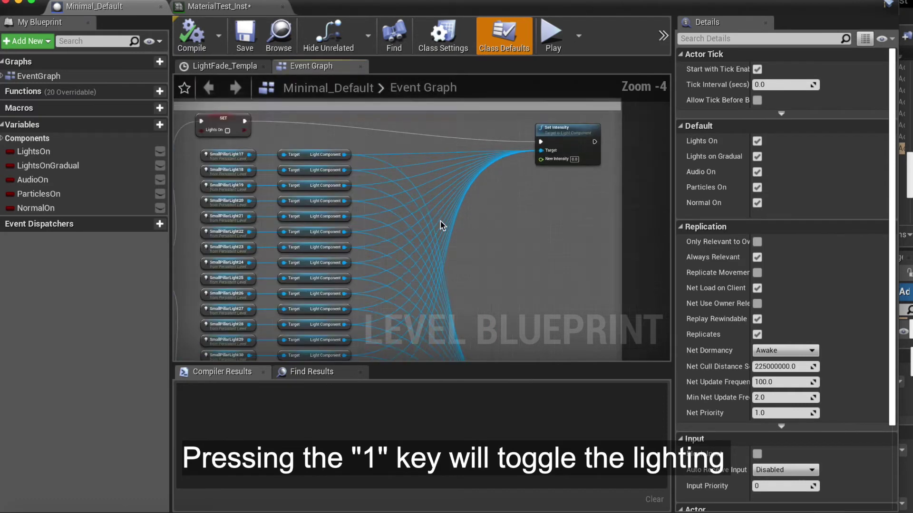
right_drag(332, 199, 467, 210)
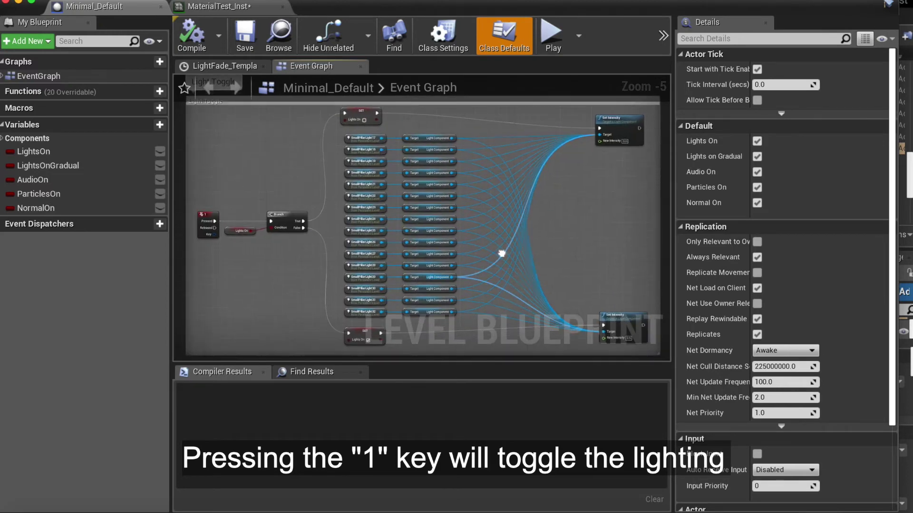
right_drag(503, 258, 505, 259)
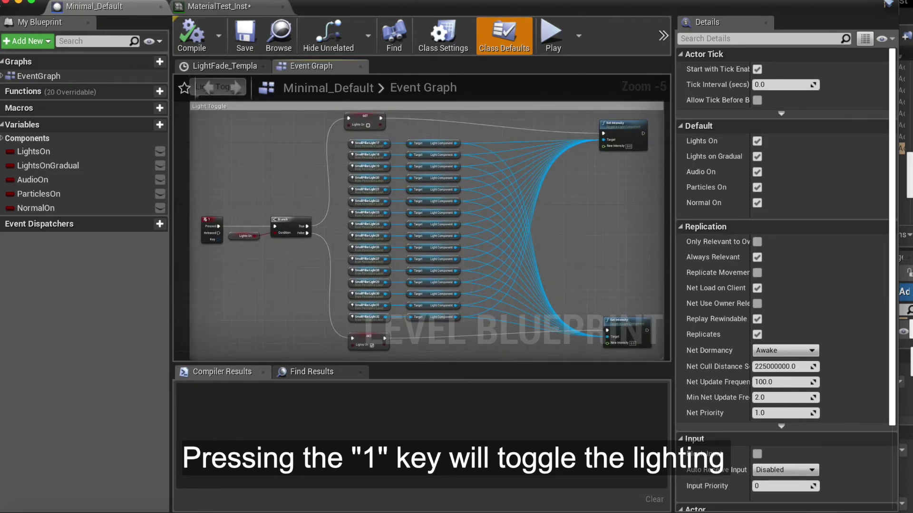
click(18, 4)
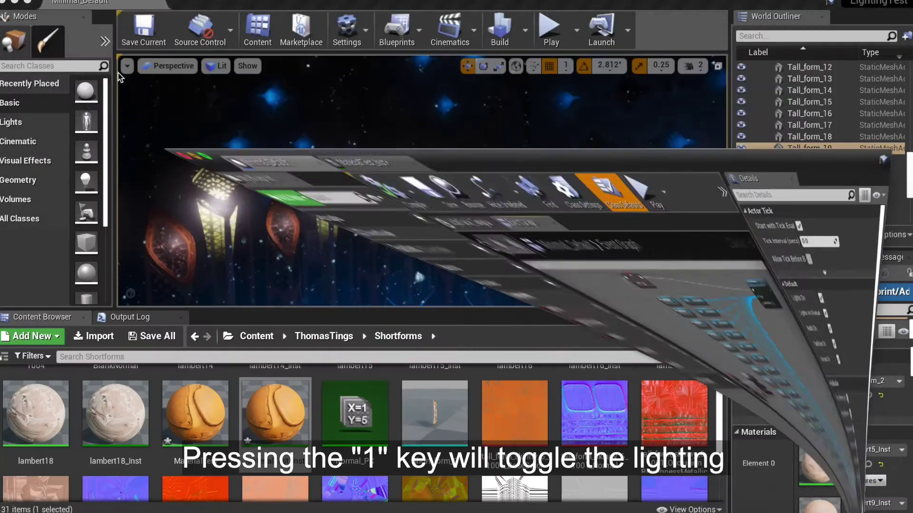
- Play the level, toggle the pillar lights off and on three times with key 1, then stop
click(546, 27)
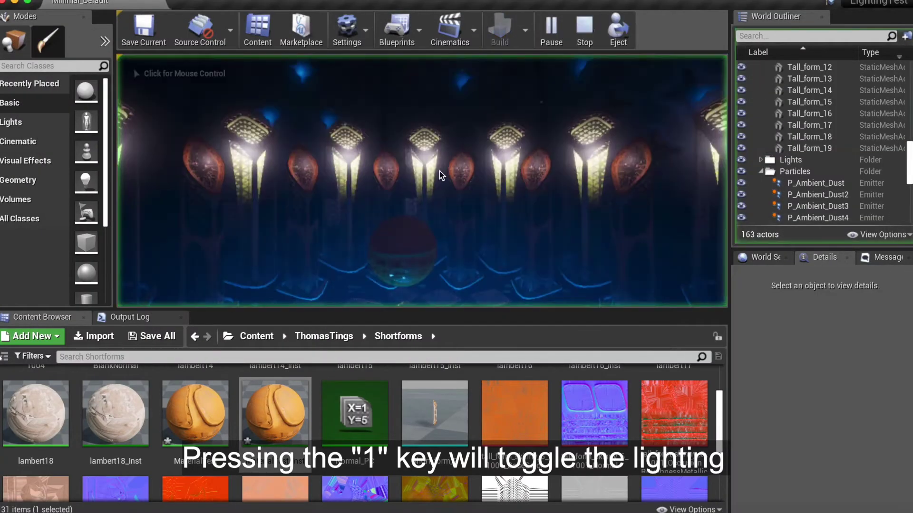
click(465, 216)
key(1)
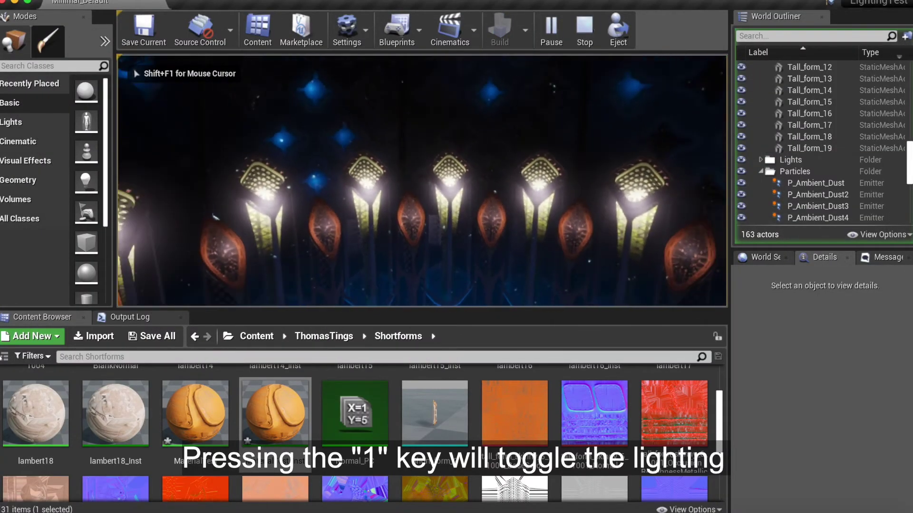
key(1)
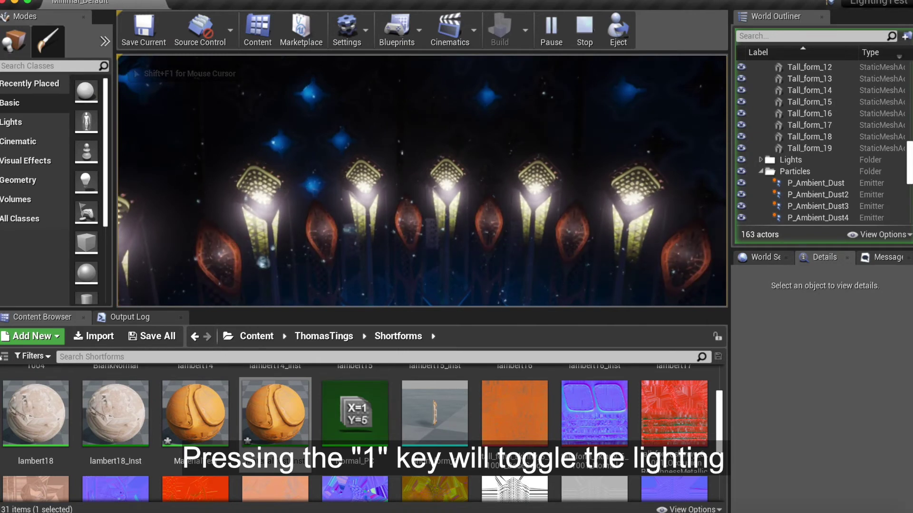
key(1)
key(1)
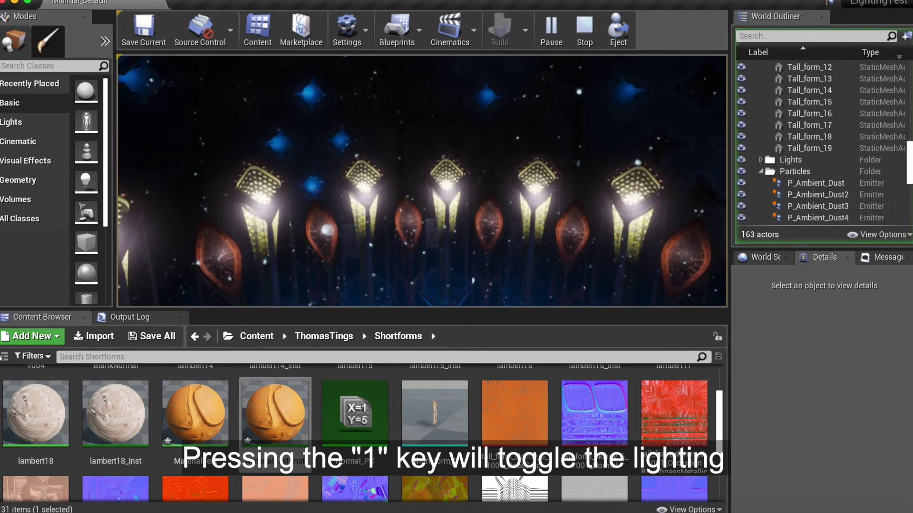
key(Escape)
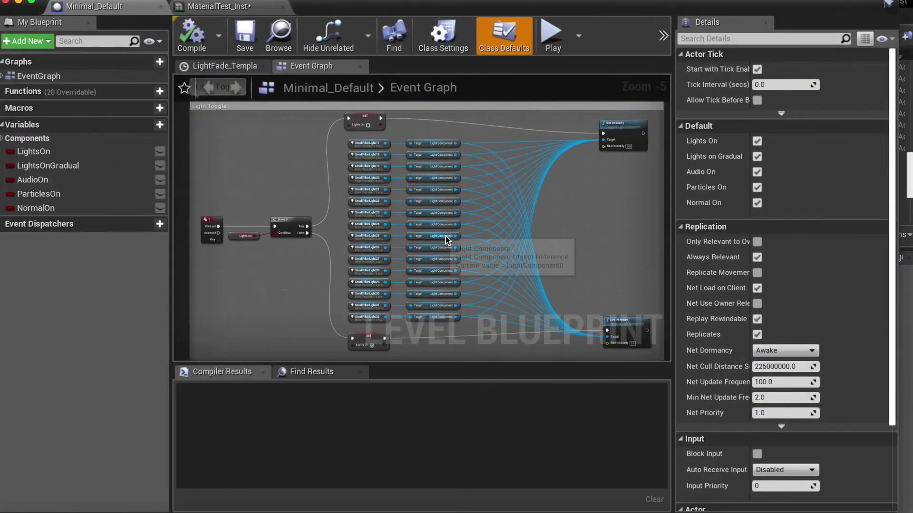
scroll(446, 236, down, 3)
- Review the Light Gradual Fade branch, LightFade timeline and Set Intensity nodes, then minimize the blueprint
right_drag(430, 266, 438, 80)
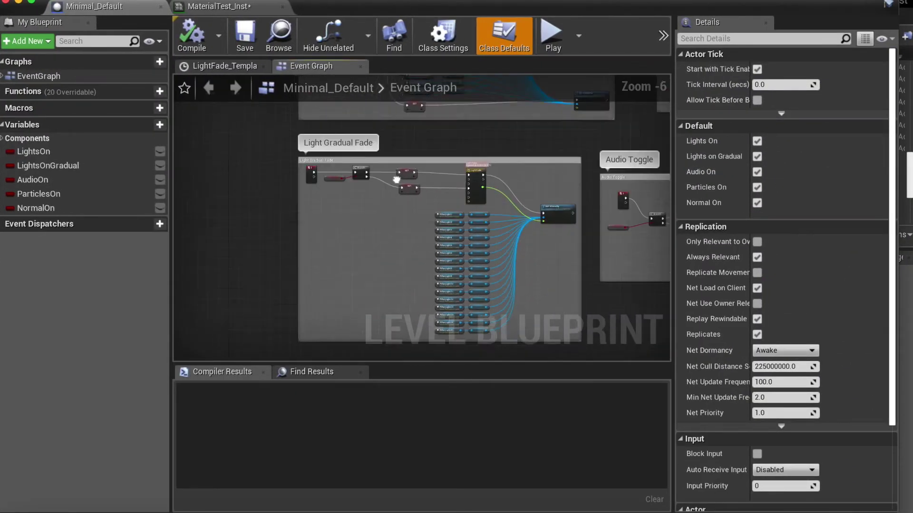
scroll(400, 170, up, 2)
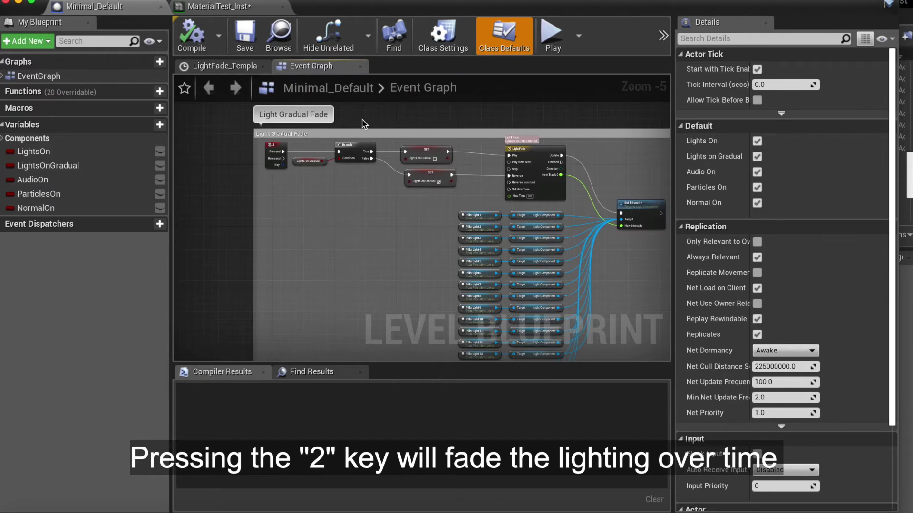
scroll(469, 184, up, 1)
right_drag(468, 184, 508, 229)
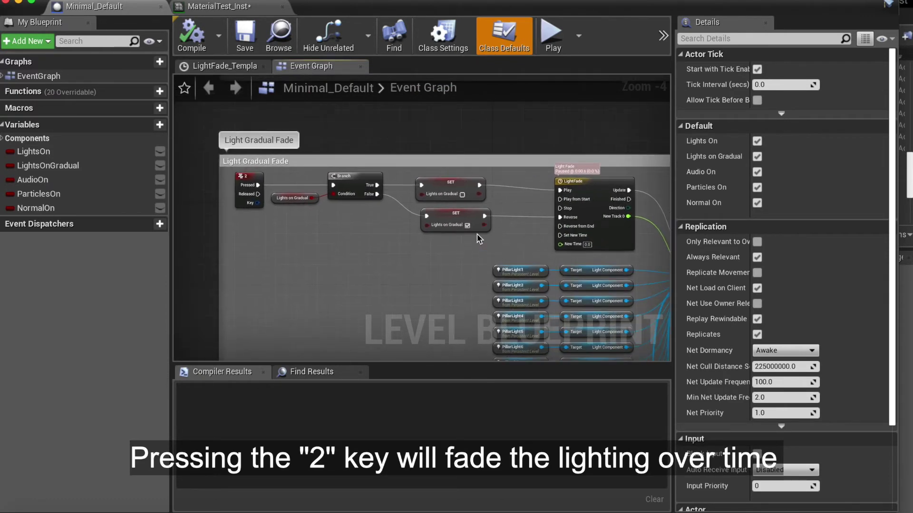
scroll(477, 239, up, 1)
right_drag(478, 239, 208, 184)
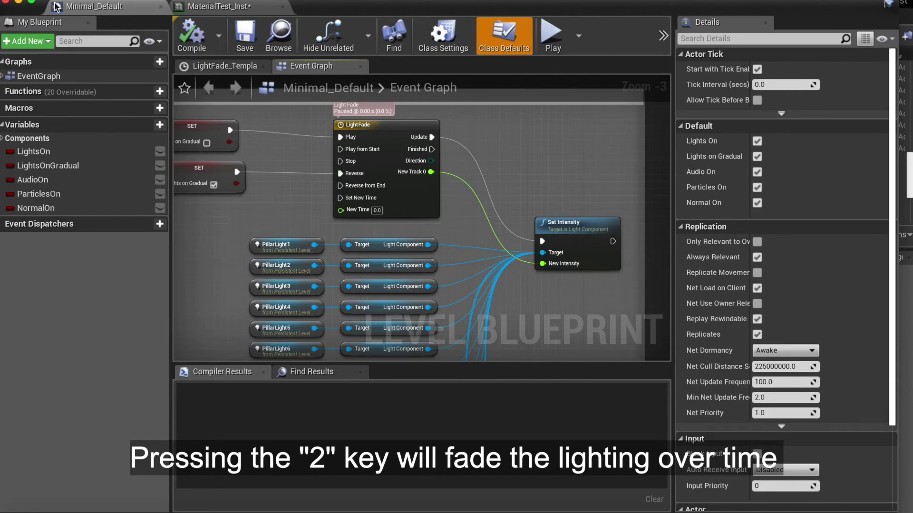
click(19, 2)
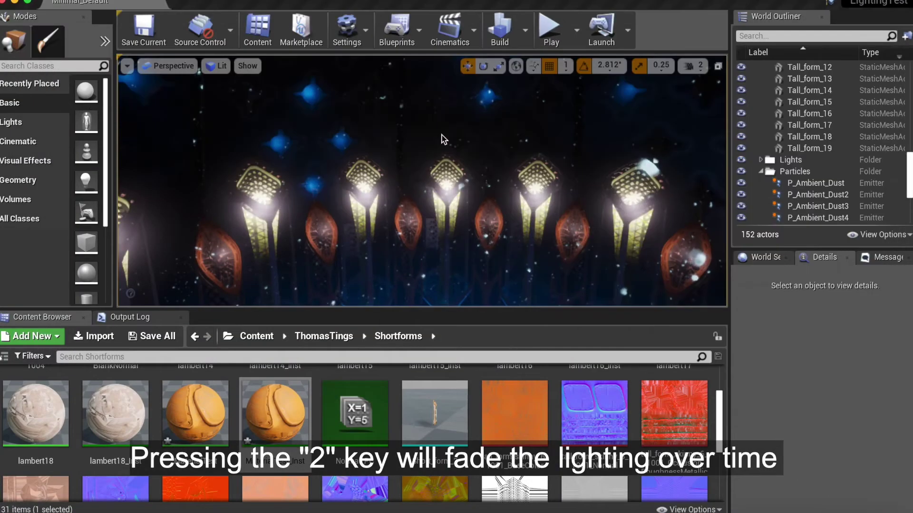
- Play the level, fade the pillar lights gradually with key 2, then stop the session
click(542, 32)
click(483, 171)
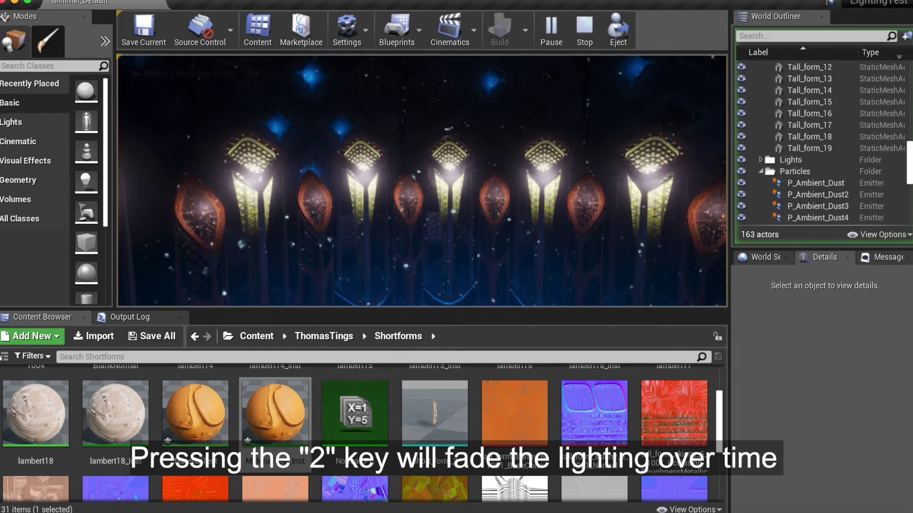
key(2)
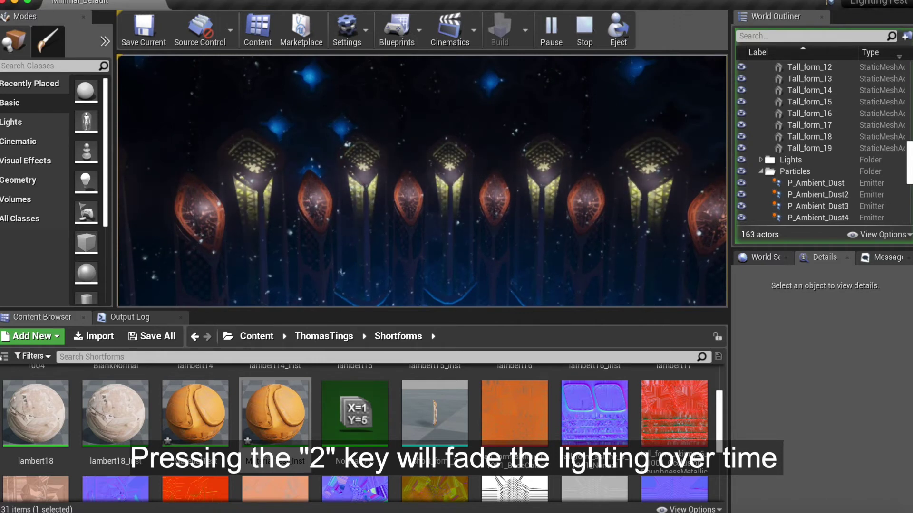
key(Escape)
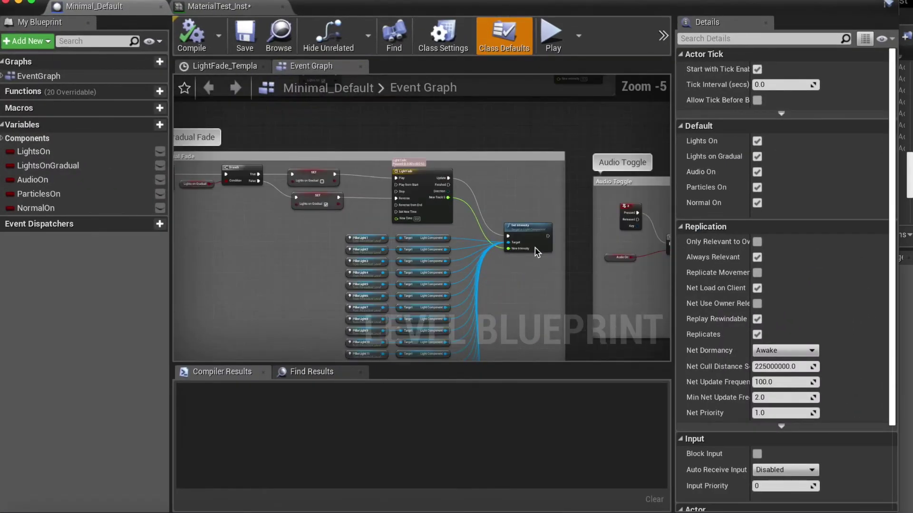
- Pan across the Audio Toggle nodes and on to the Normal Toggle group
right_drag(534, 248, 295, 192)
scroll(361, 209, up, 1)
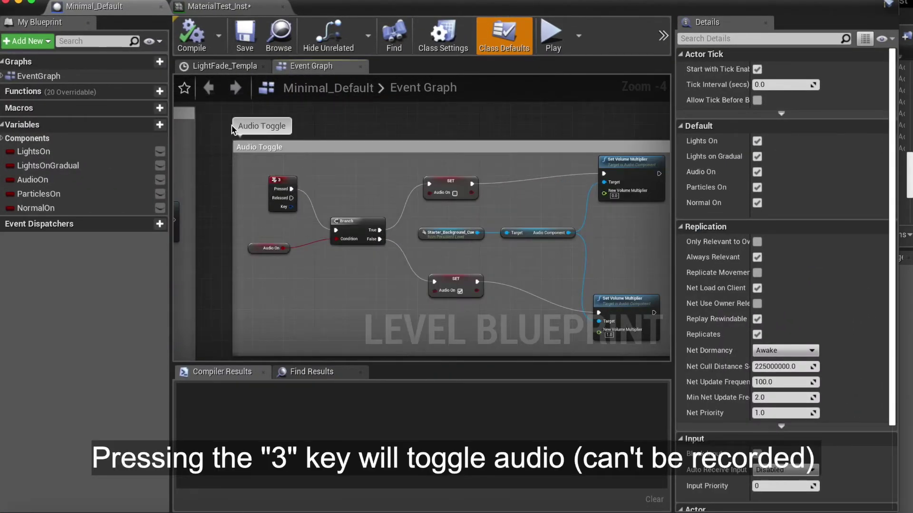
scroll(338, 210, up, 1)
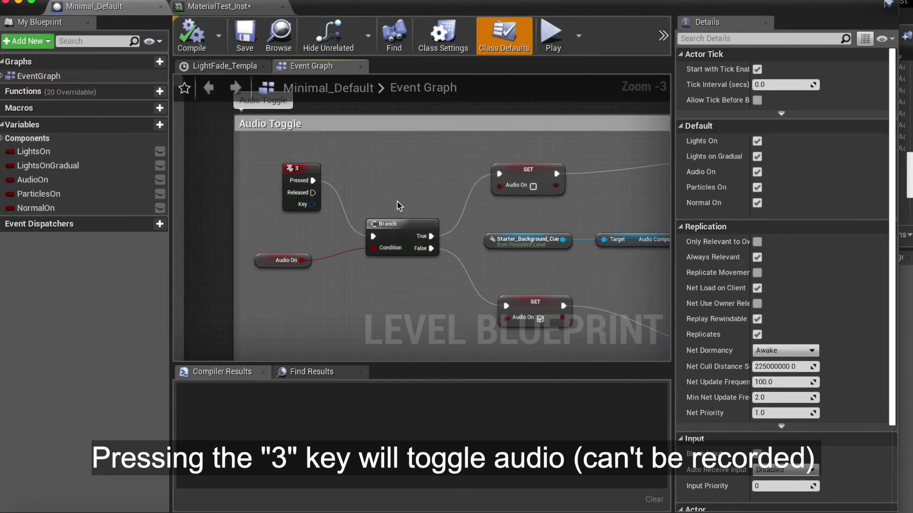
right_drag(613, 280, 327, 247)
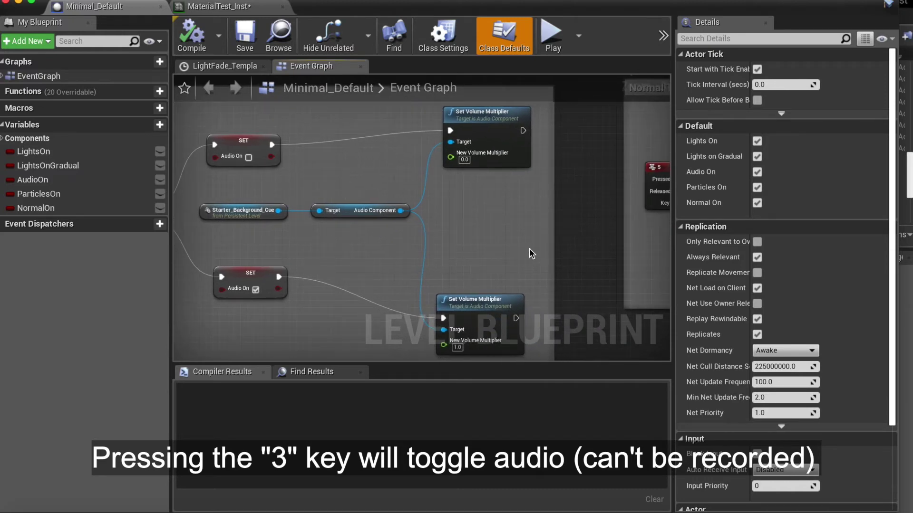
scroll(543, 254, down, 3)
right_drag(543, 254, 418, 322)
- Inspect the Particle Toggle's twelve P_Ambient_Dust emitters and visibility nodes, then minimize the blueprint
scroll(423, 275, up, 1)
right_drag(422, 275, 292, 181)
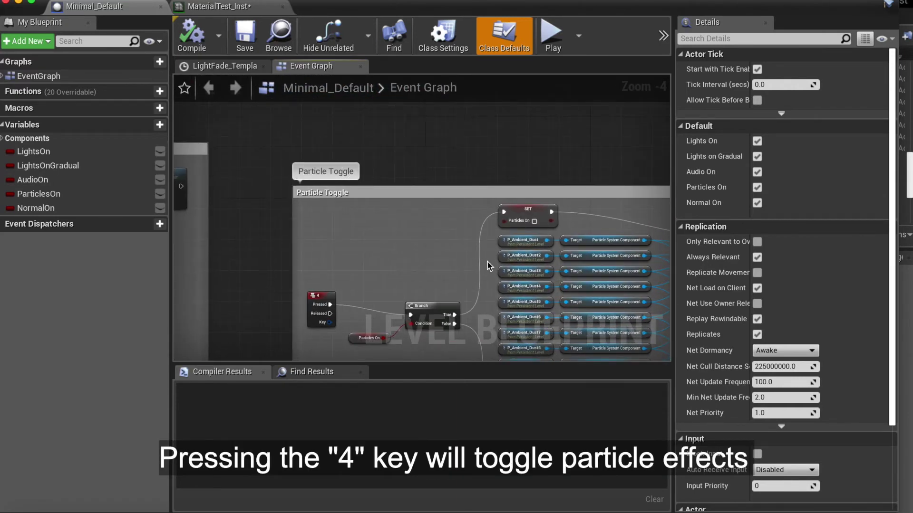
scroll(488, 263, up, 1)
right_drag(488, 263, 377, 184)
scroll(376, 184, down, 1)
right_drag(500, 216, 420, 192)
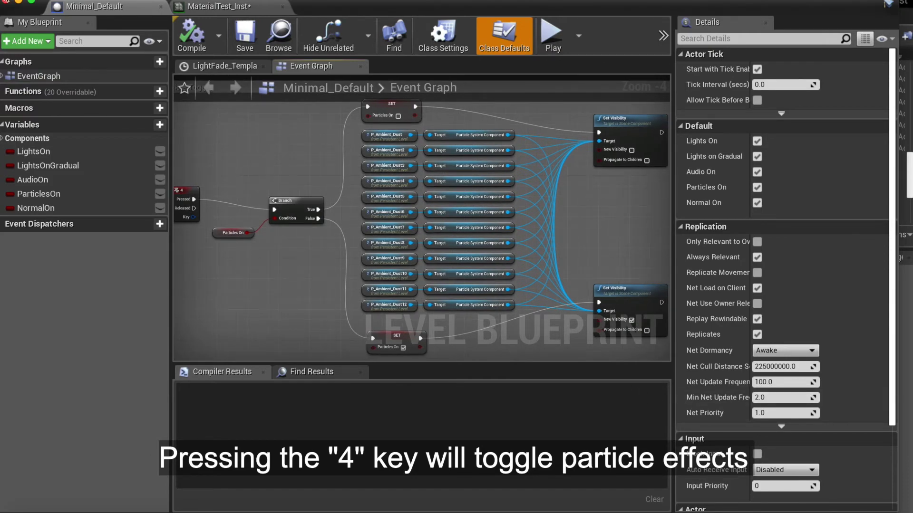
click(18, 2)
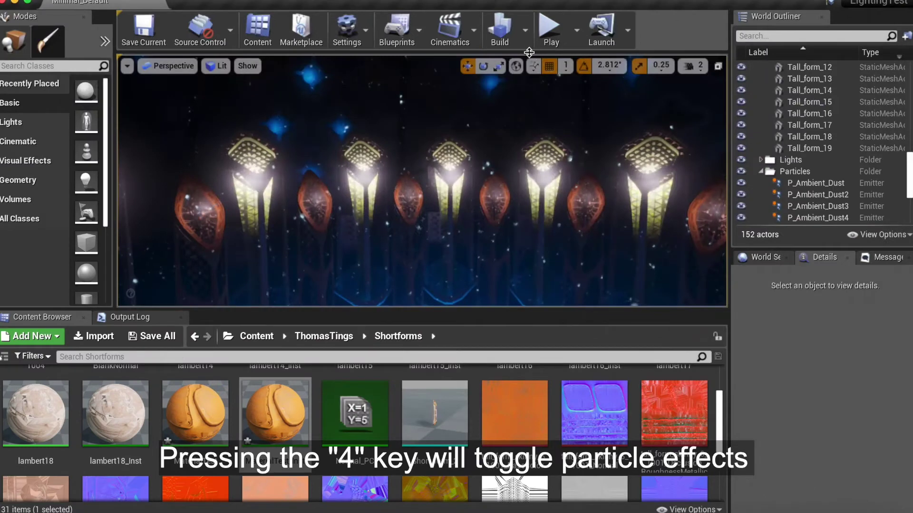
- Play-test the level, switching the ambient dust particles off and on, then stop with Esc
click(548, 40)
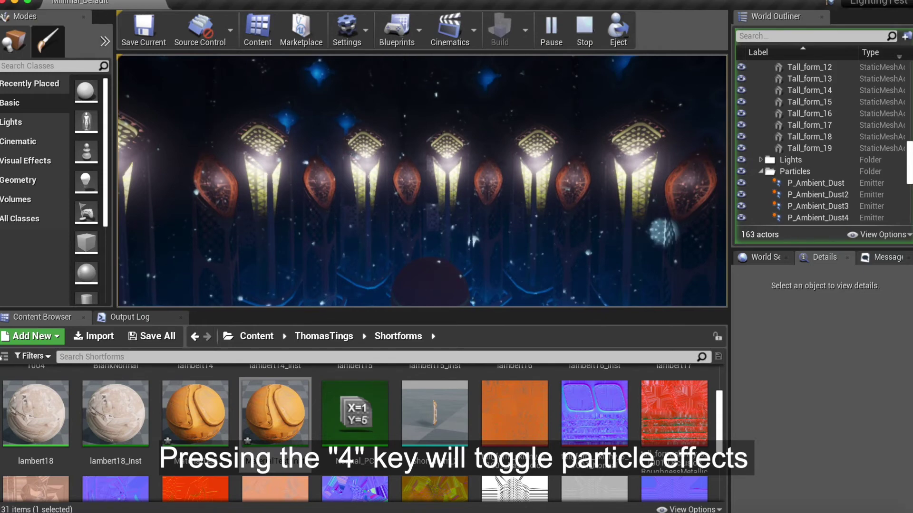
key(Escape)
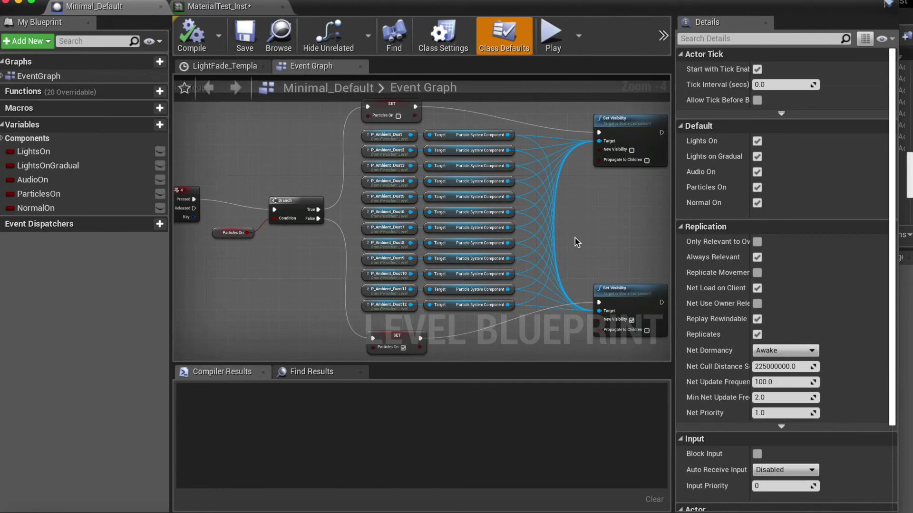
- Look over the Normal Toggle group, then bring up the MaterialTest_Inst material instance editor
right_drag(565, 257, 364, 163)
scroll(366, 163, up, 1)
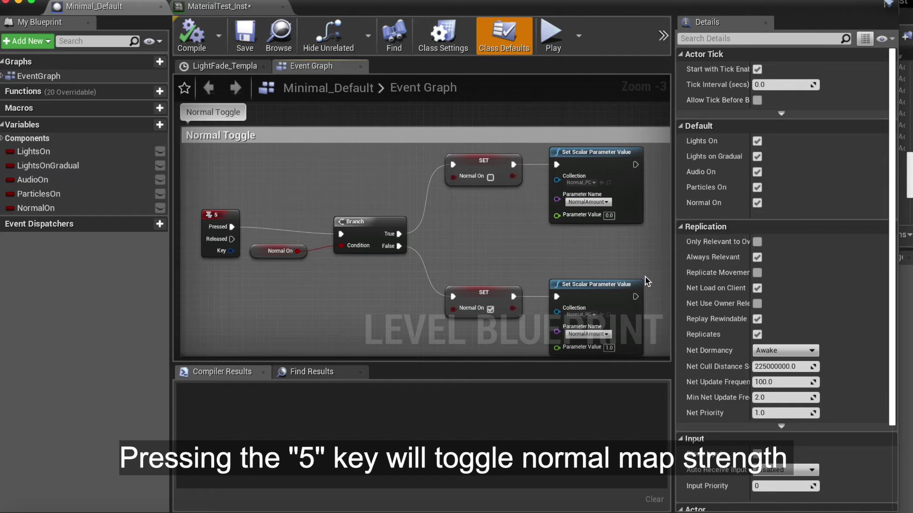
click(200, 6)
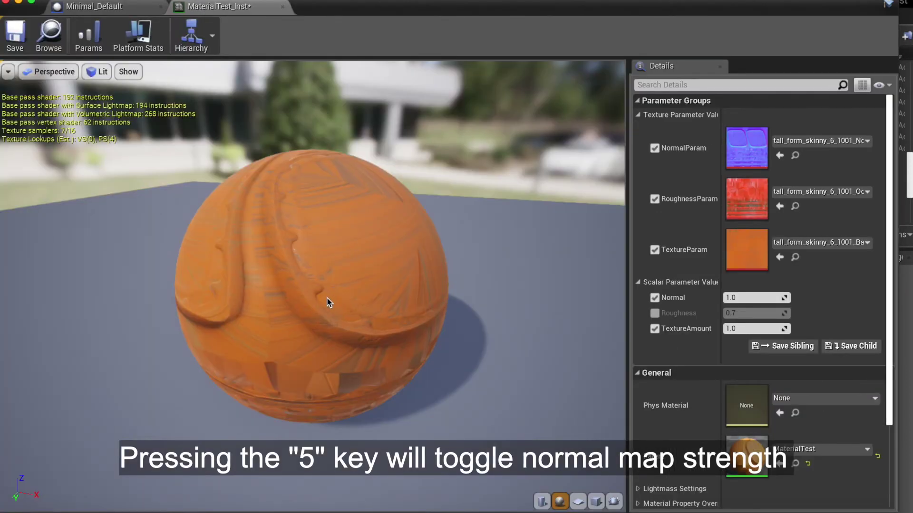
scroll(327, 298, up, 4)
scroll(321, 294, down, 3)
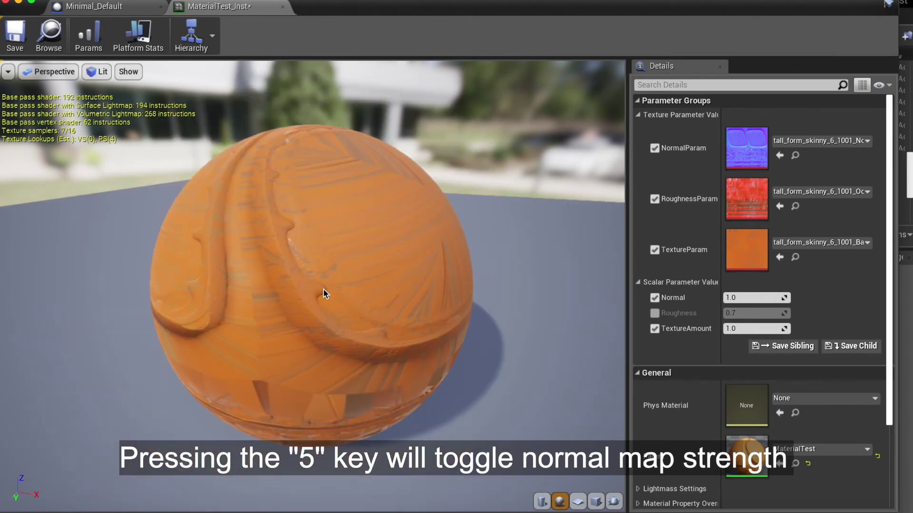
drag(324, 293, 290, 285)
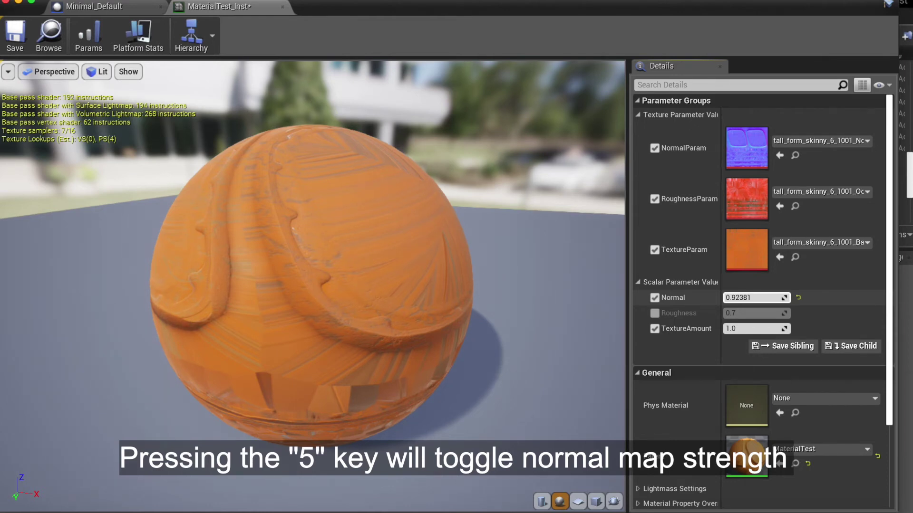
mouse_move(756, 297)
mouse_down()
mouse_move(735, 297)
mouse_move(773, 298)
mouse_move(708, 297)
mouse_move(765, 297)
mouse_move(713, 297)
mouse_move(756, 298)
mouse_up()
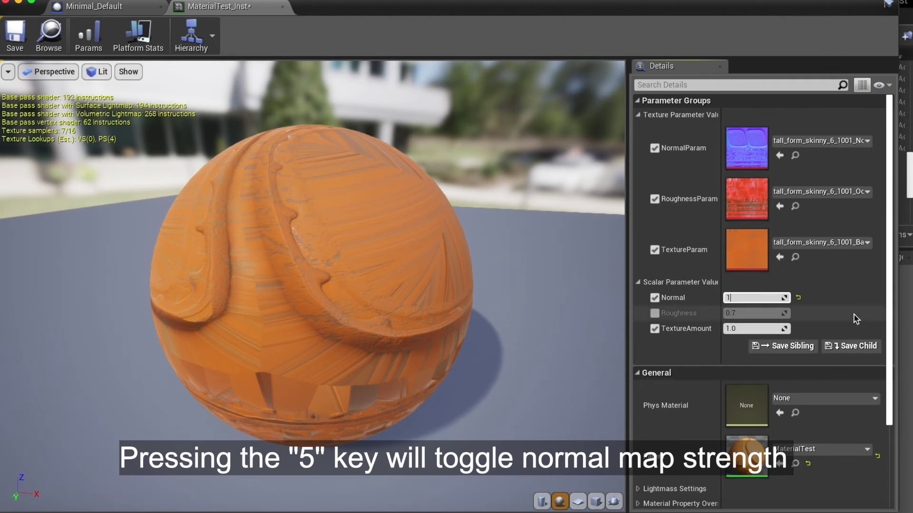
click(743, 298)
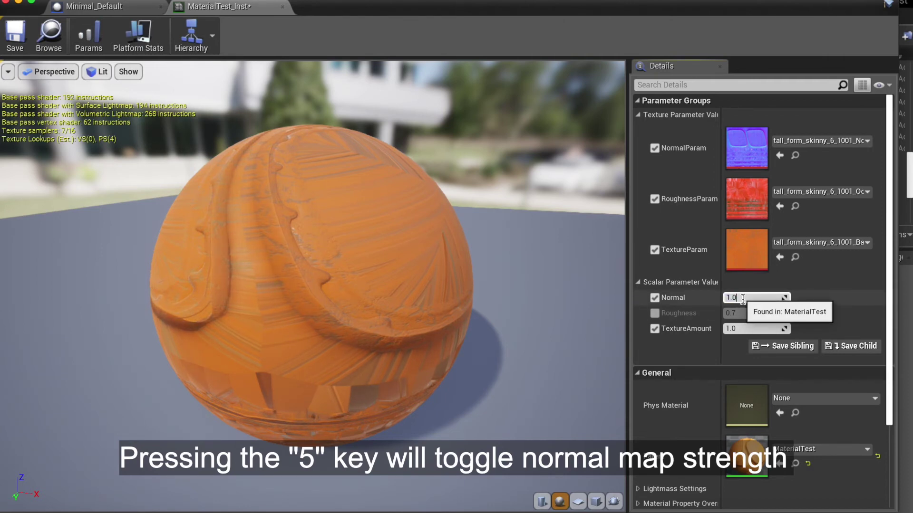
drag(742, 298, 713, 301)
key(Return)
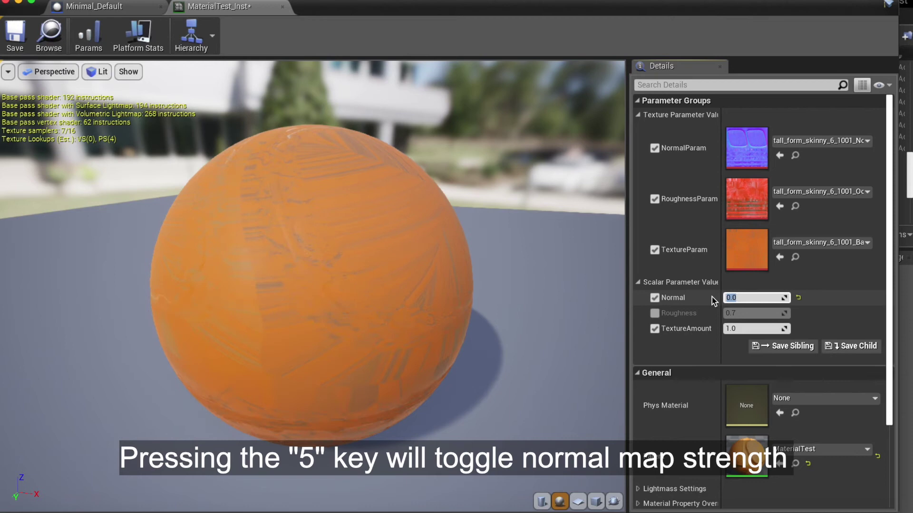
text(1)
key(Return)
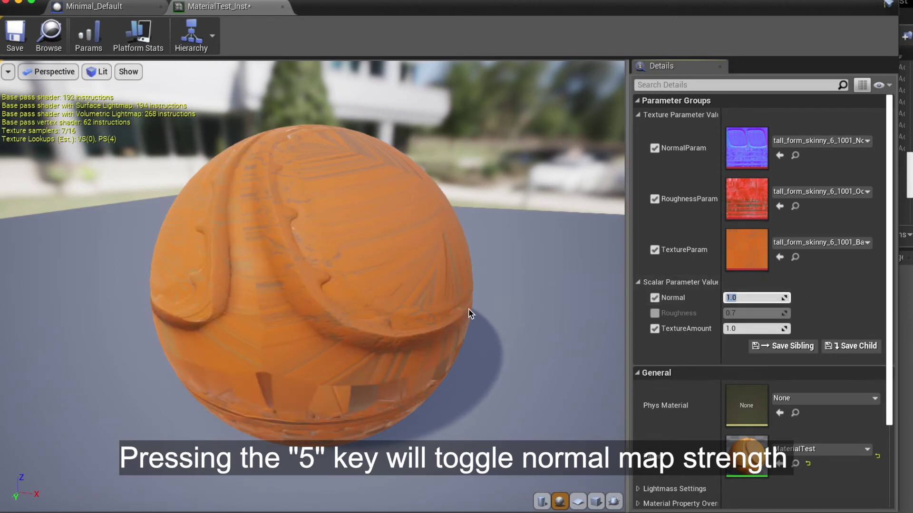
click(19, 2)
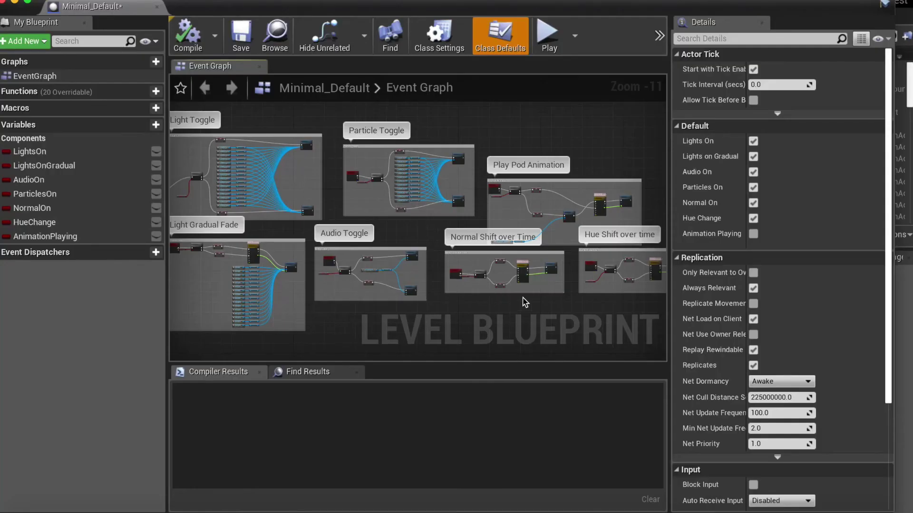
- Pan the Level Blueprint to the Normal Shift over Time and Hue Shift over time groups
scroll(525, 303, up, 5)
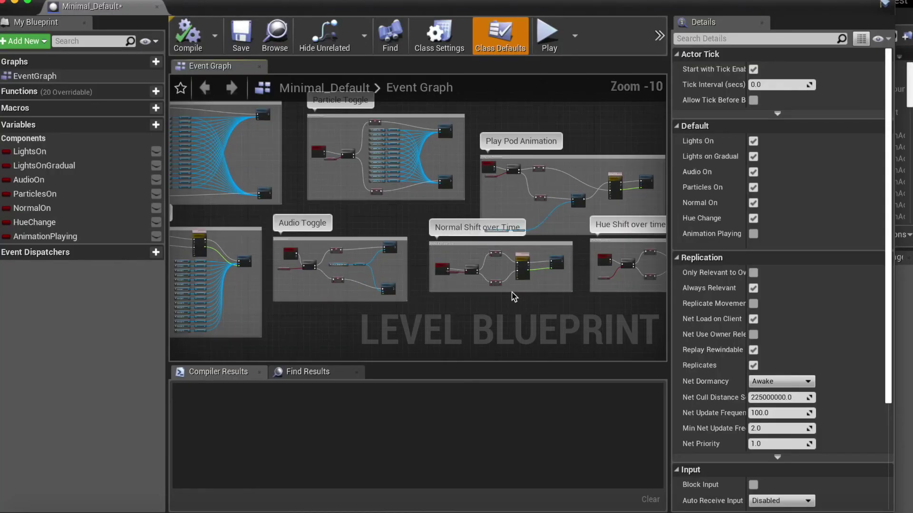
scroll(532, 258, up, 2)
right_drag(532, 258, 419, 221)
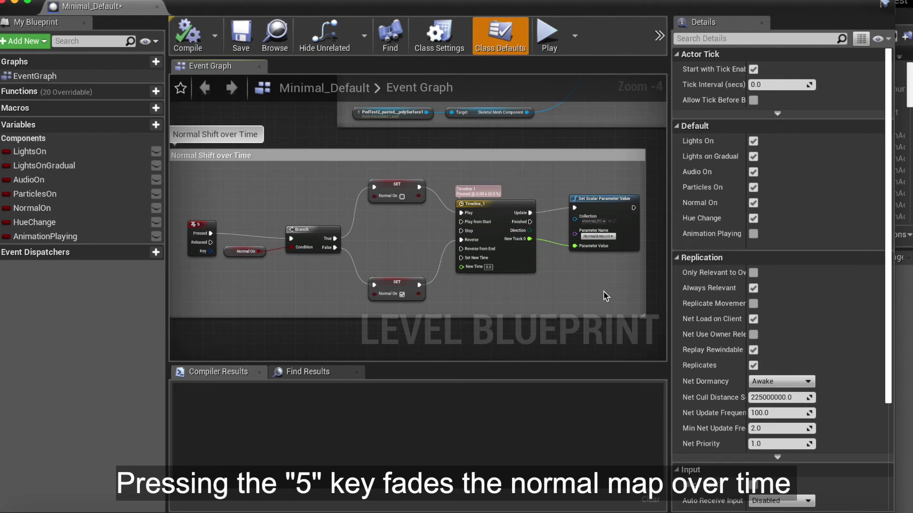
right_drag(608, 292, 214, 277)
right_drag(430, 282, 282, 293)
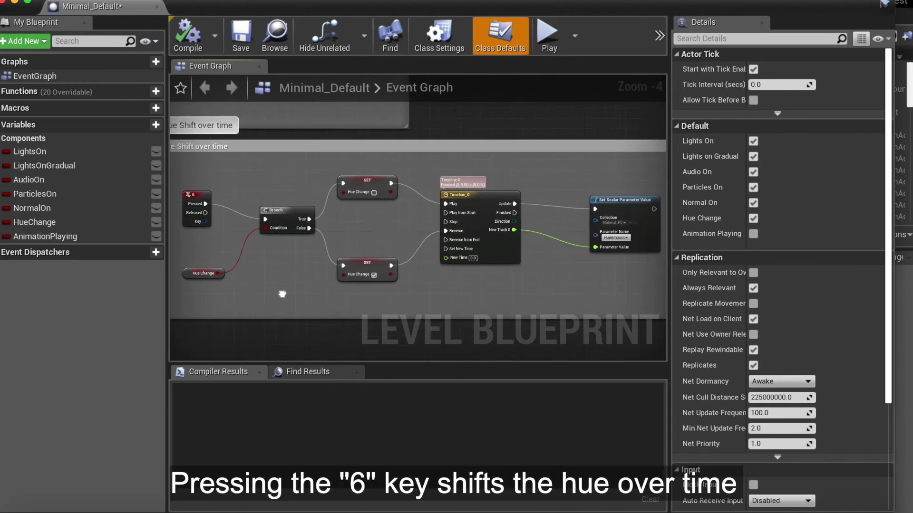
- Review the hue nodes and Play Pod Animation graph, then minimise the blueprint
right_drag(286, 292, 287, 292)
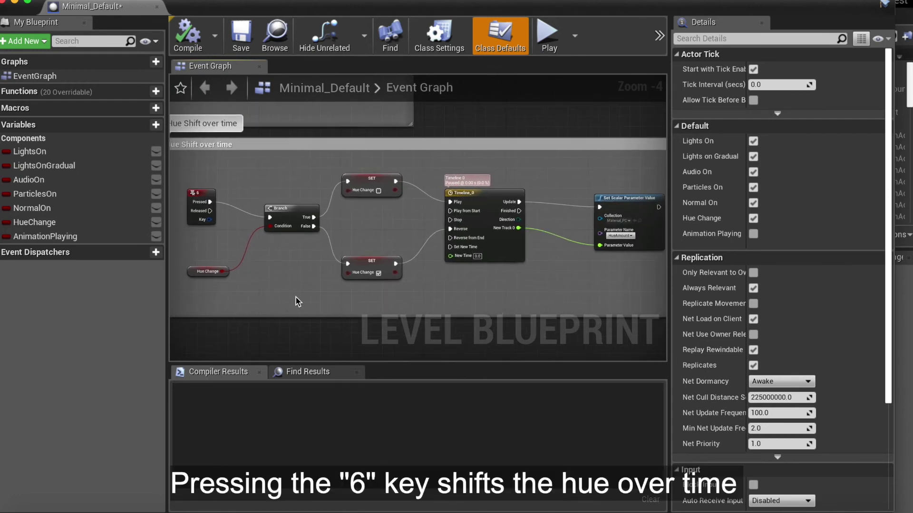
right_drag(286, 274, 354, 245)
right_drag(238, 170, 384, 268)
scroll(417, 285, down, 1)
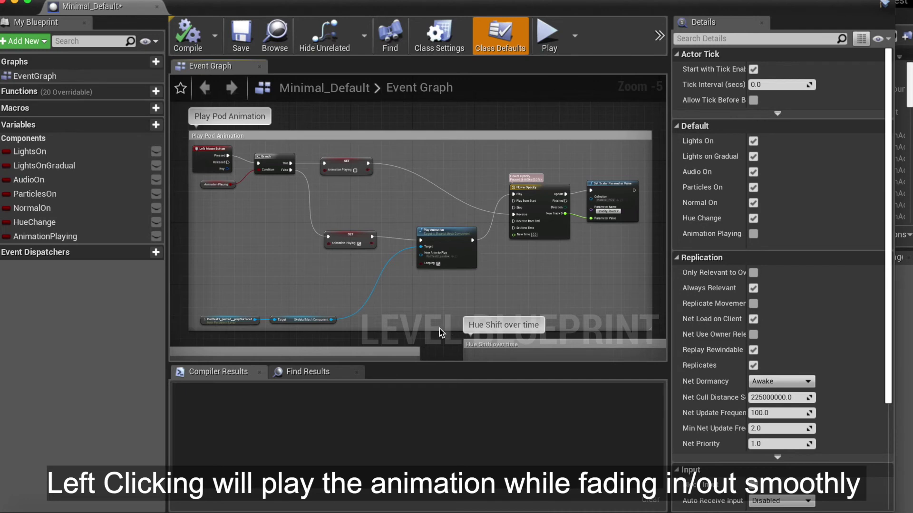
click(15, 3)
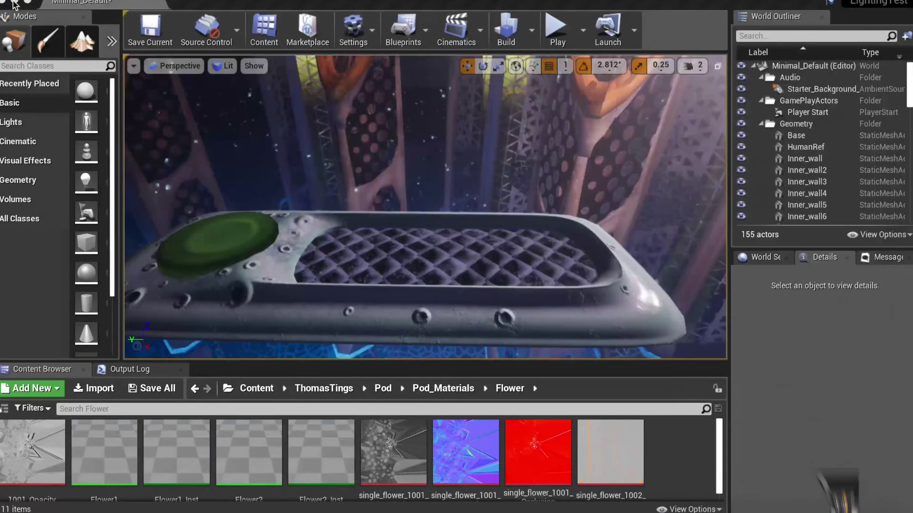
- Play the level and fly forward past the glowing pods to the grated platform
click(553, 31)
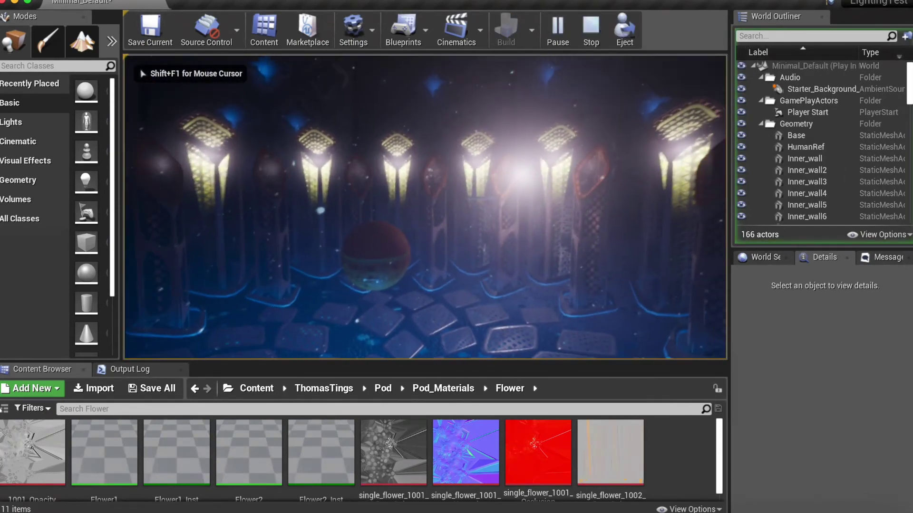
key(w)
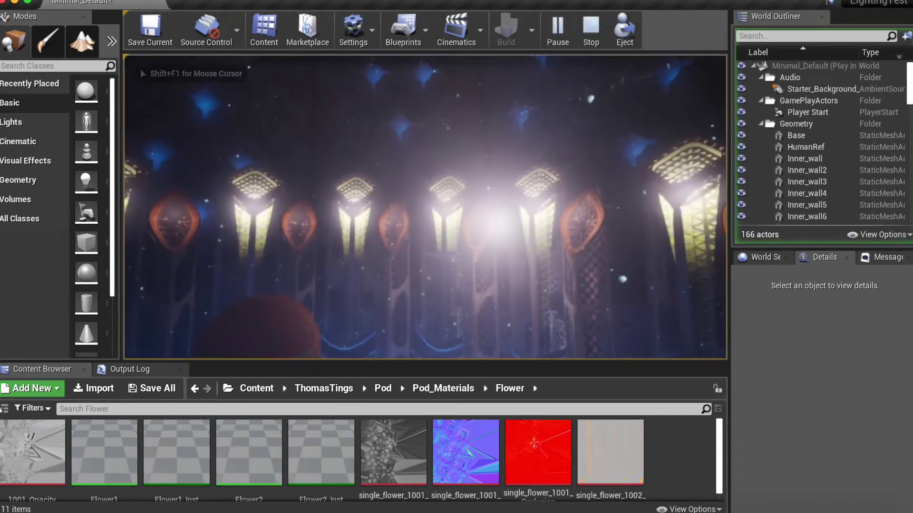
key(w)
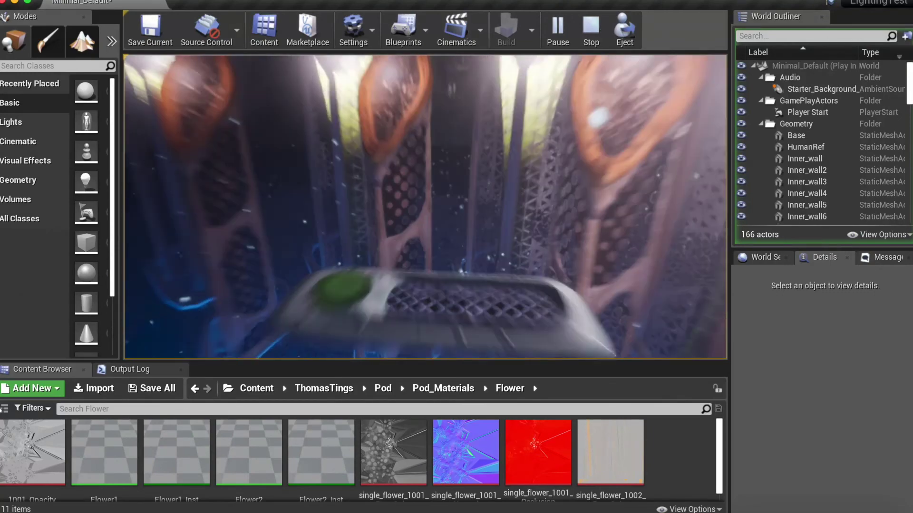
key(w)
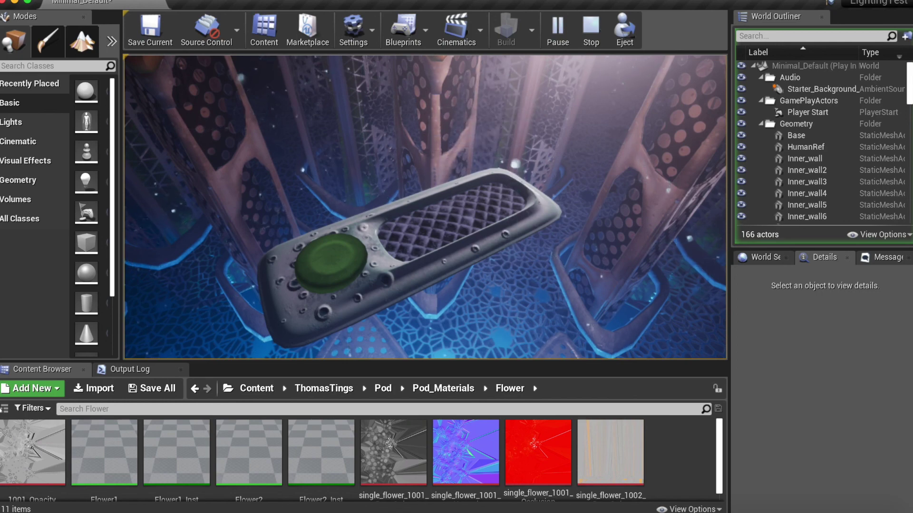
- End the Play in Editor session with Esc to return to the level editor
key(Escape)
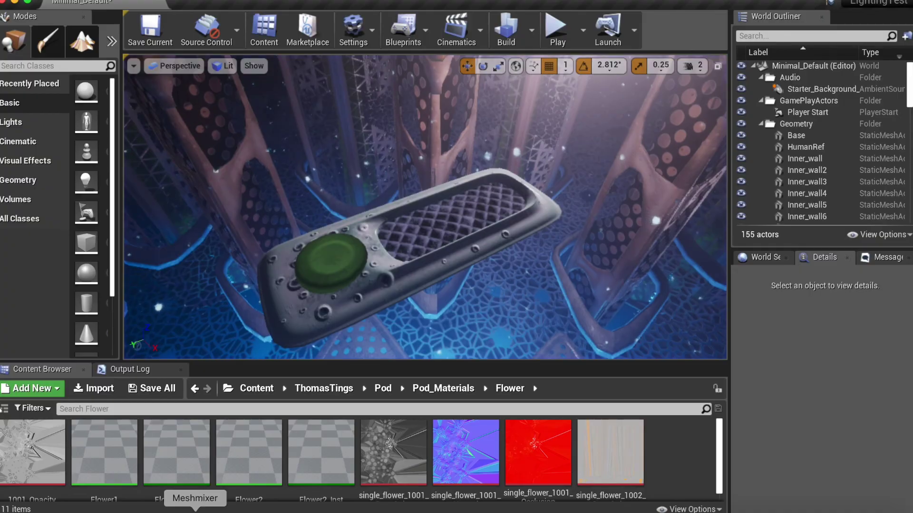